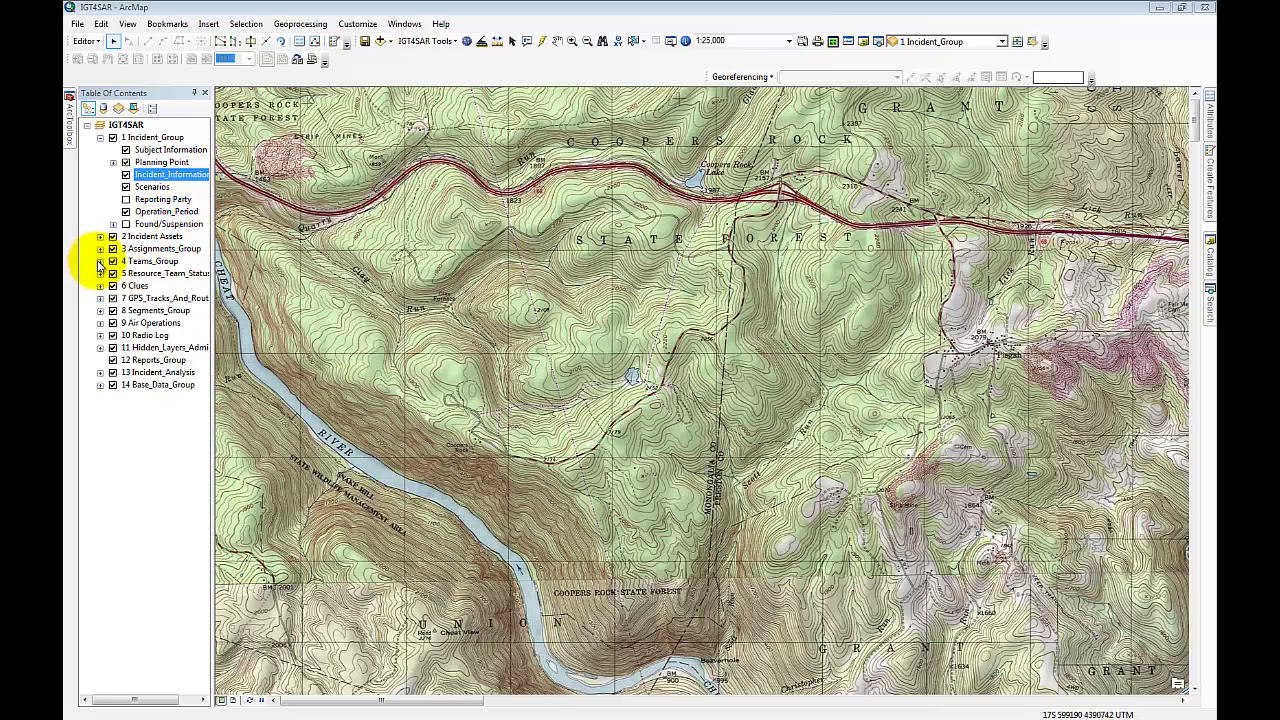
Expand the 4 Teams_Group layer group to reveal Lead Agency, Incident Staff and Team_Members
click(100, 261)
Open the Lead Agency attribute table and float it over the map
click(160, 275)
right_click(162, 278)
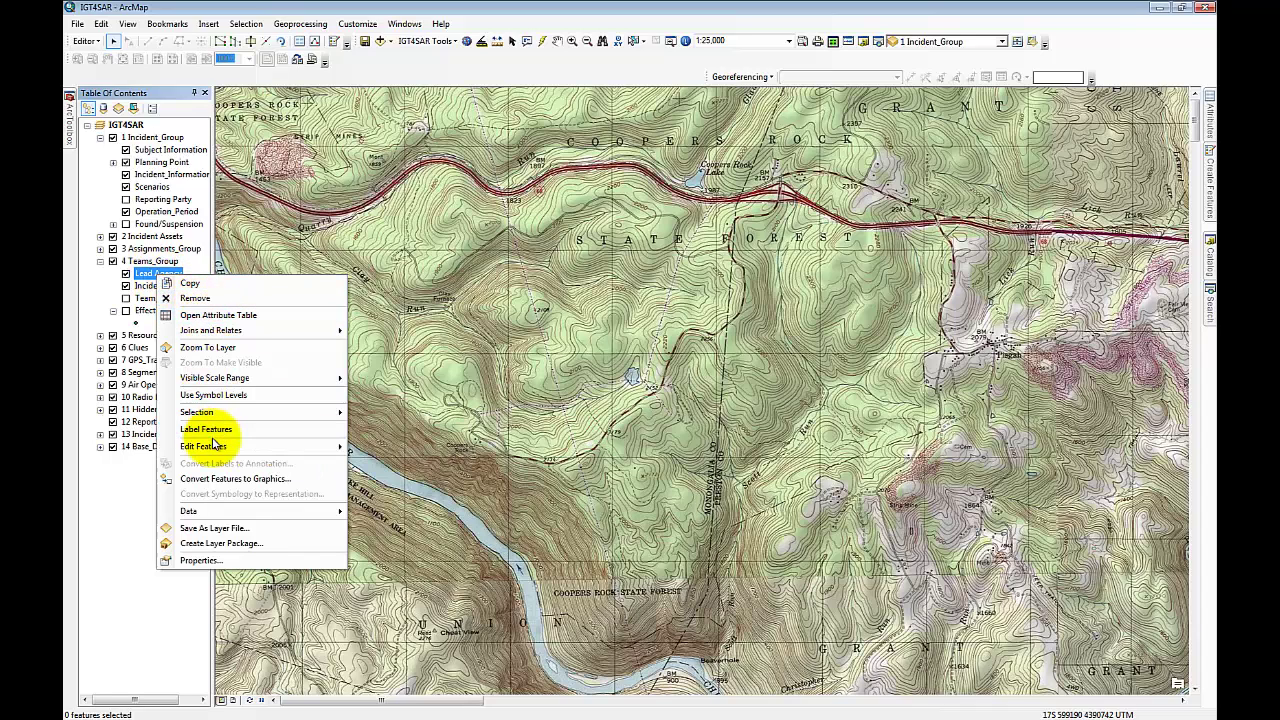
click(252, 318)
drag(1163, 91, 500, 106)
Enter 'West Virginia State Police' as the Lead_Agency value
click(473, 226)
text(S)
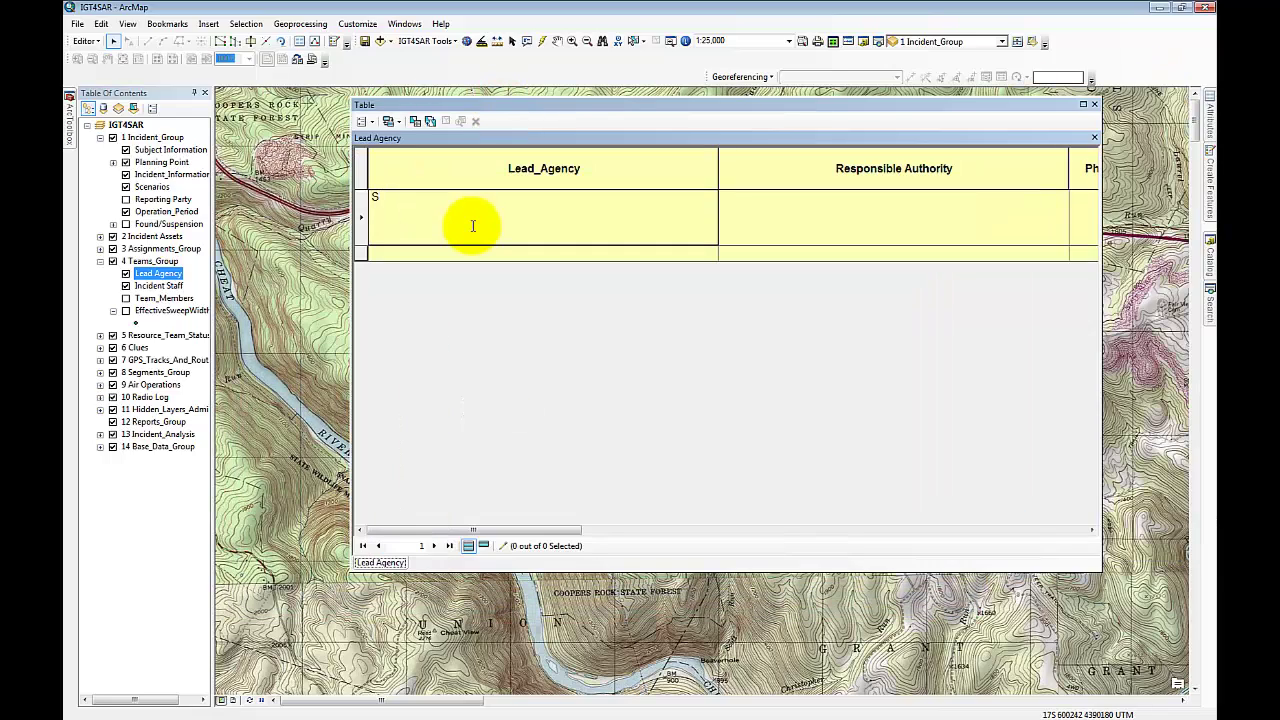
key(BackSpace)
text(West Virginia State Police)
key(Tab)
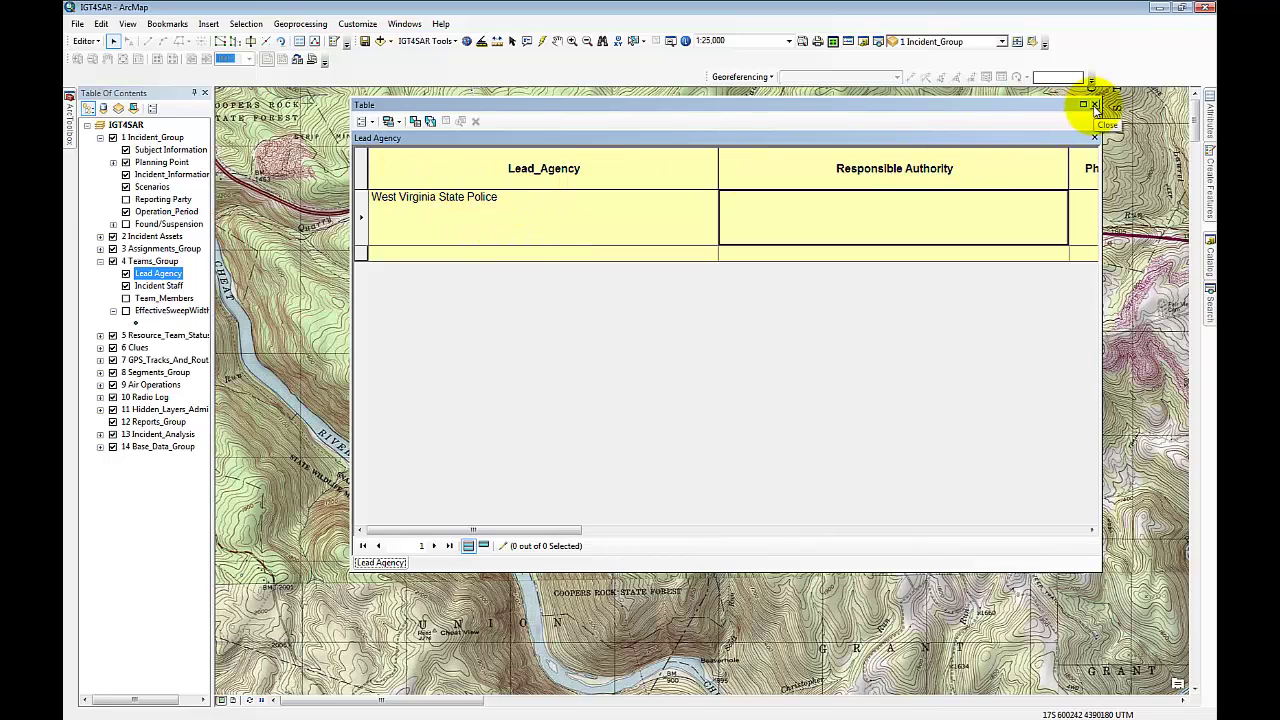
Close the Lead Agency table and open the Incident_Information attribute table
click(1096, 106)
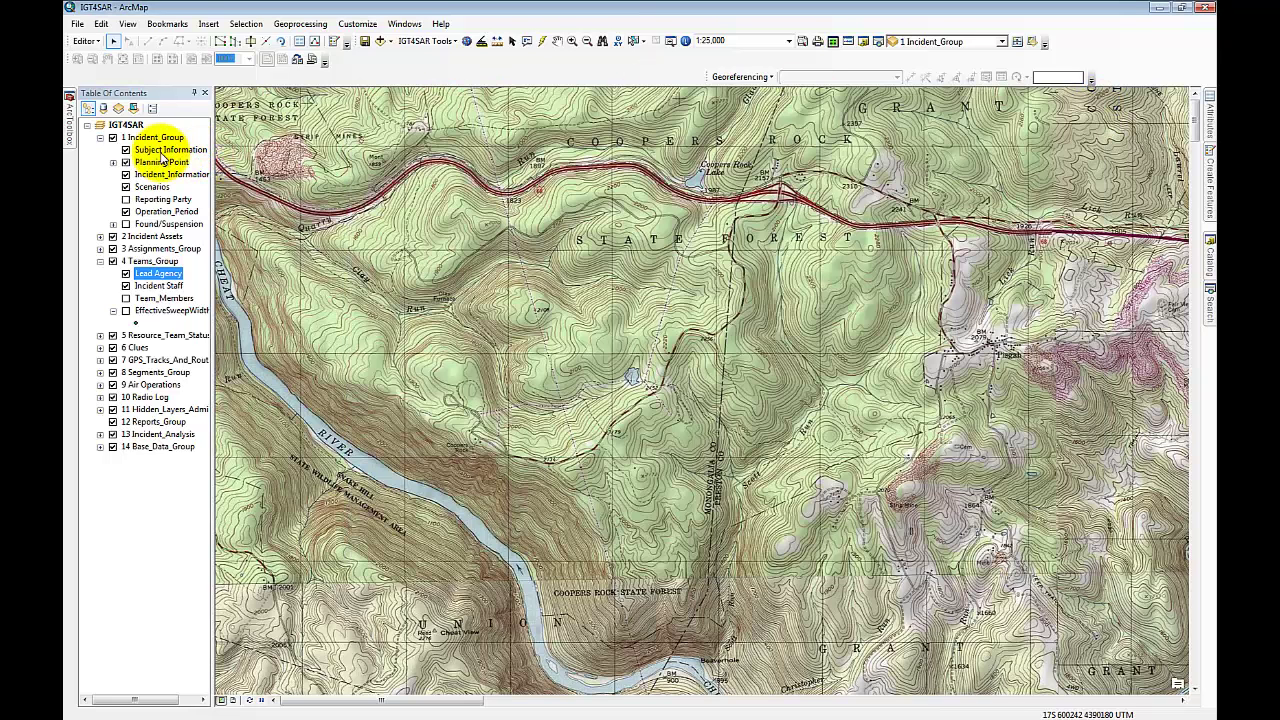
click(155, 176)
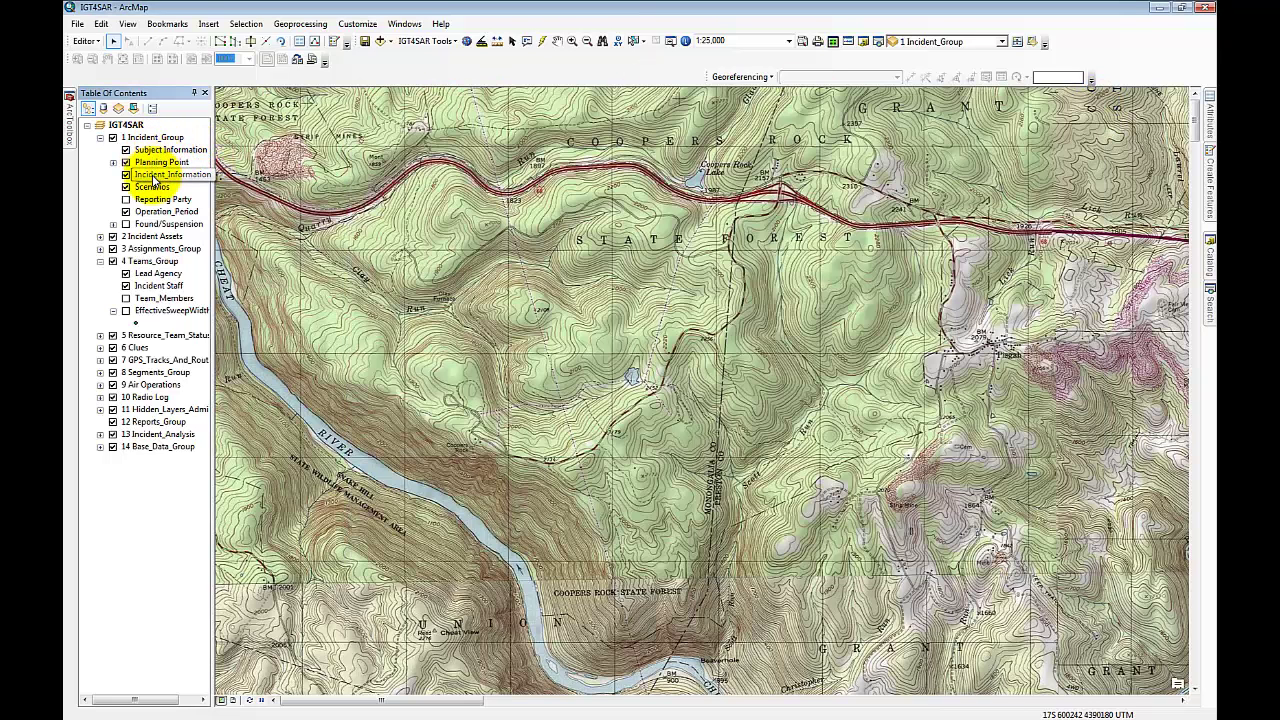
right_click(155, 178)
click(238, 216)
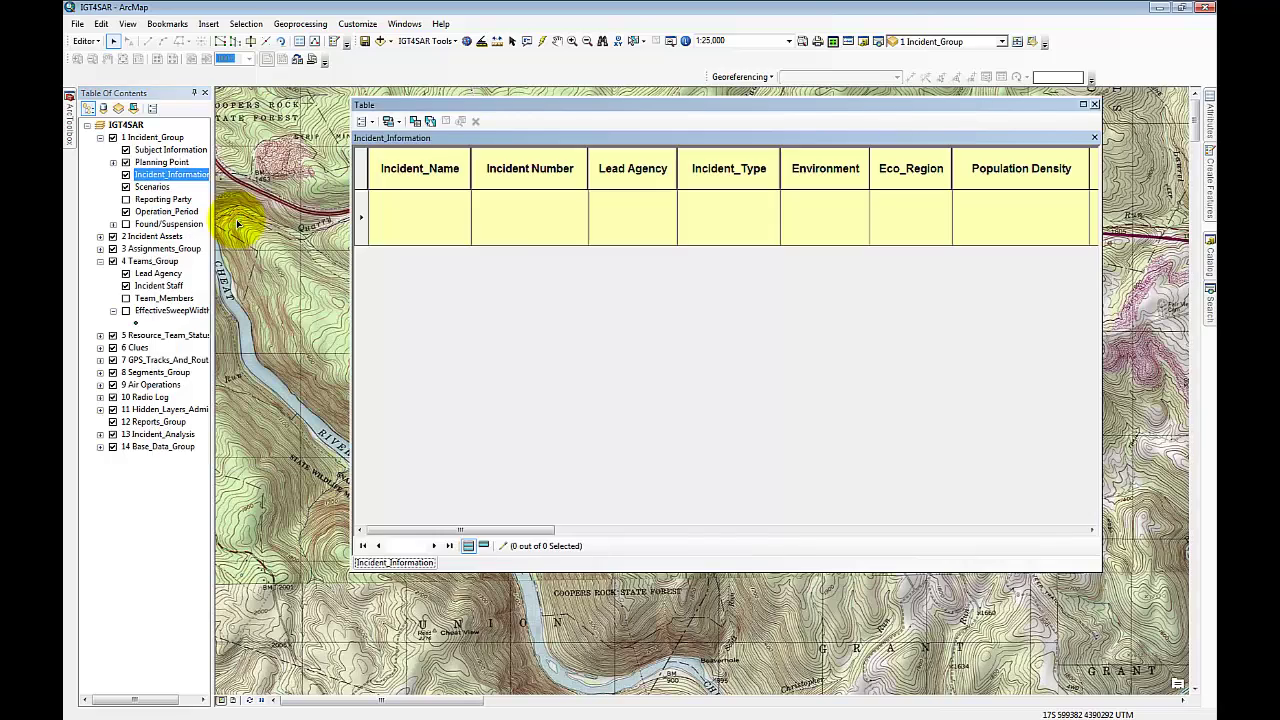
Add an incident record named 'Coopers Rock' with incident number WV20130908A
click(430, 225)
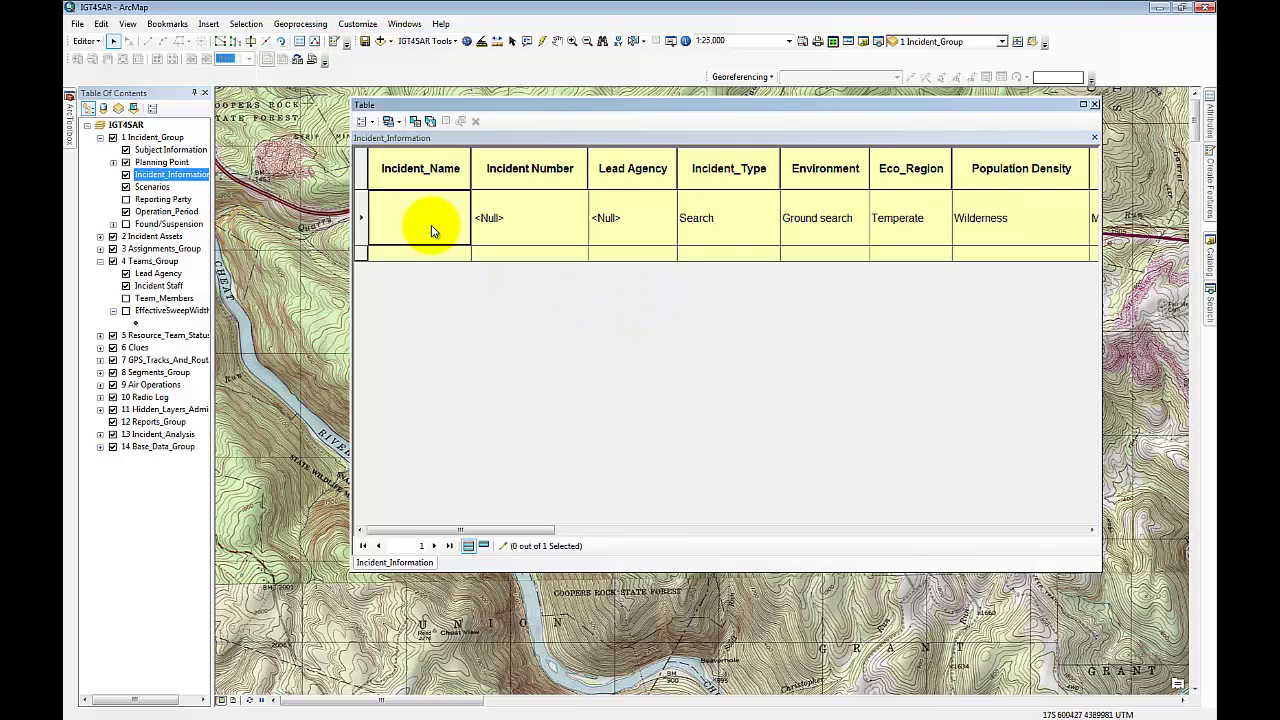
click(432, 228)
text(Coopers Rock)
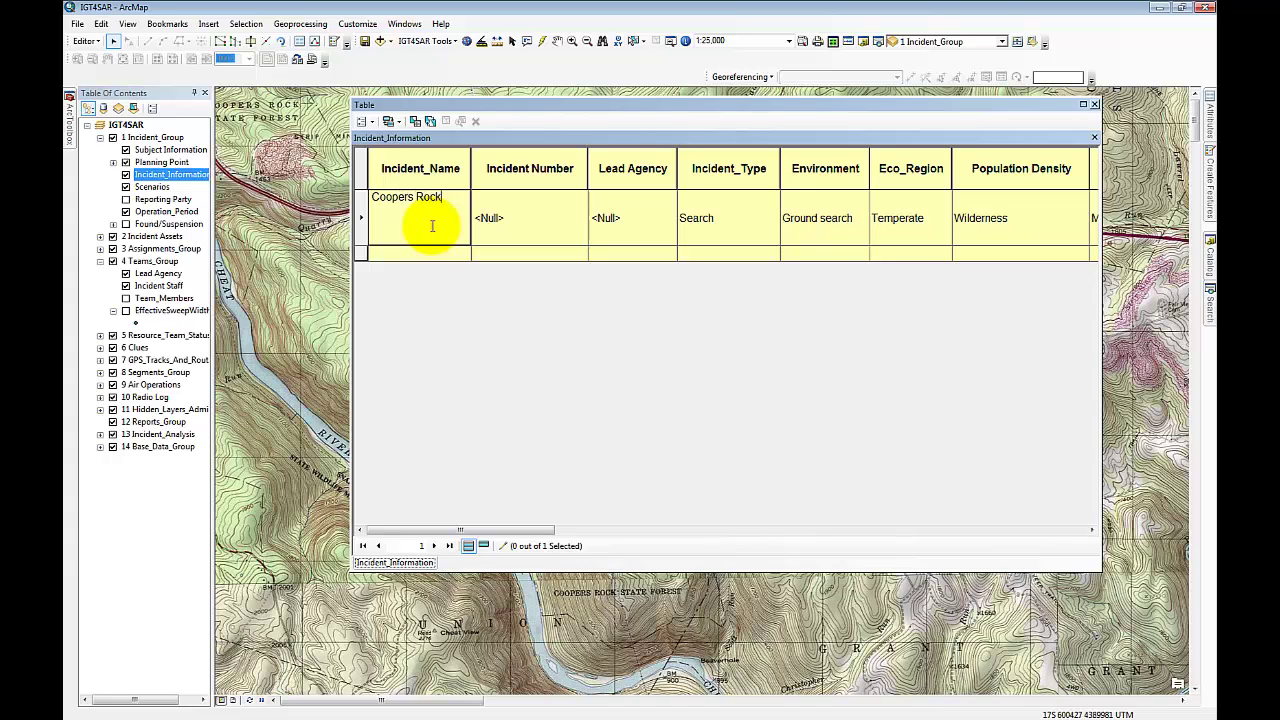
key(Tab)
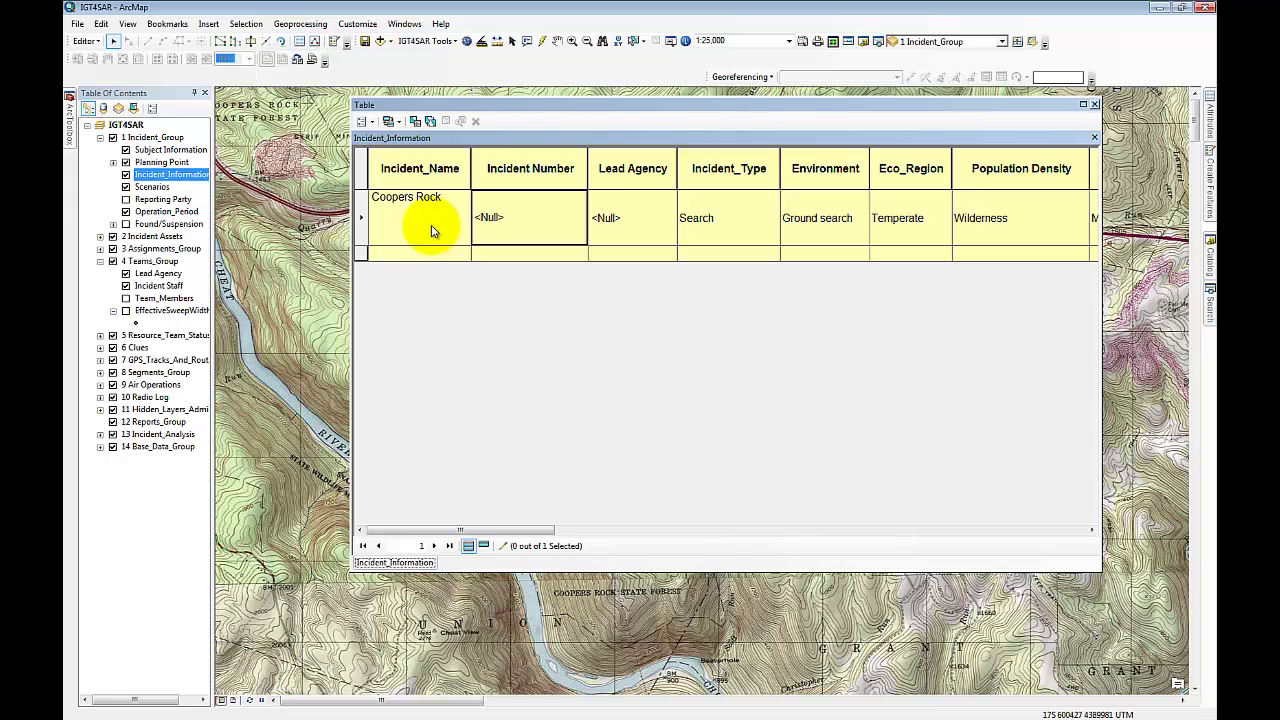
text(Wv)
text(V2013)
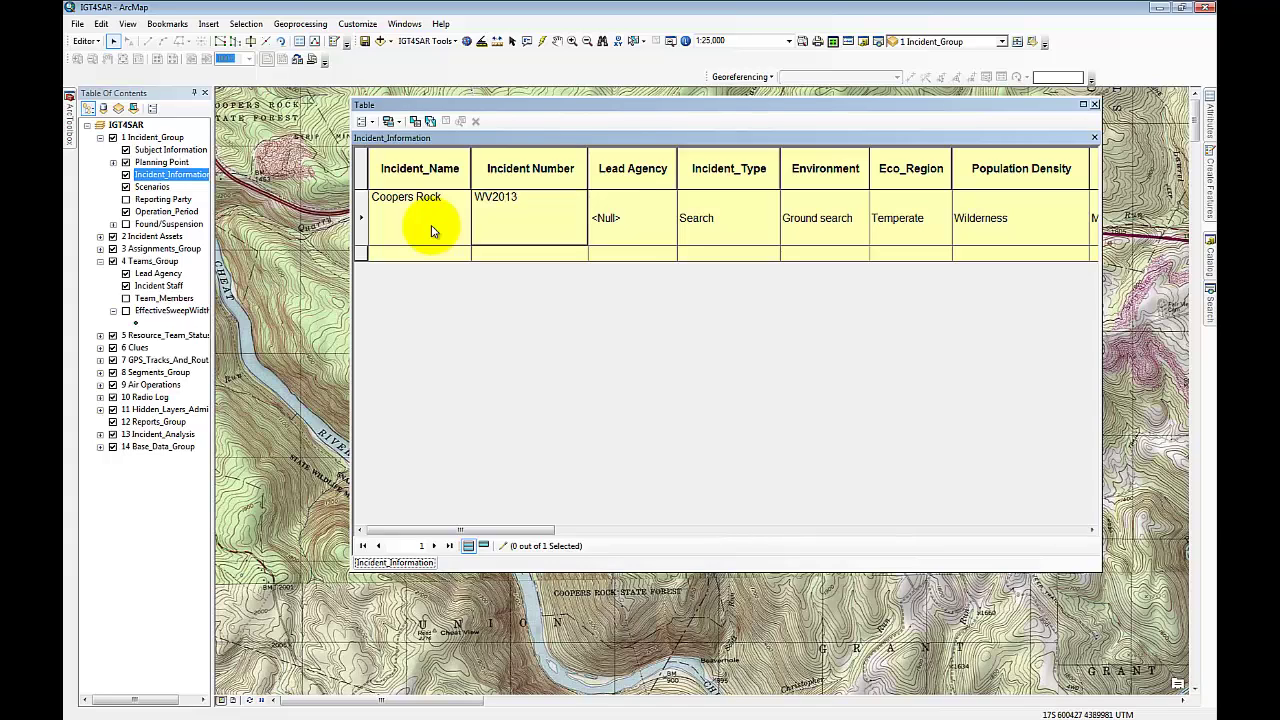
text(0908A)
key(Return)
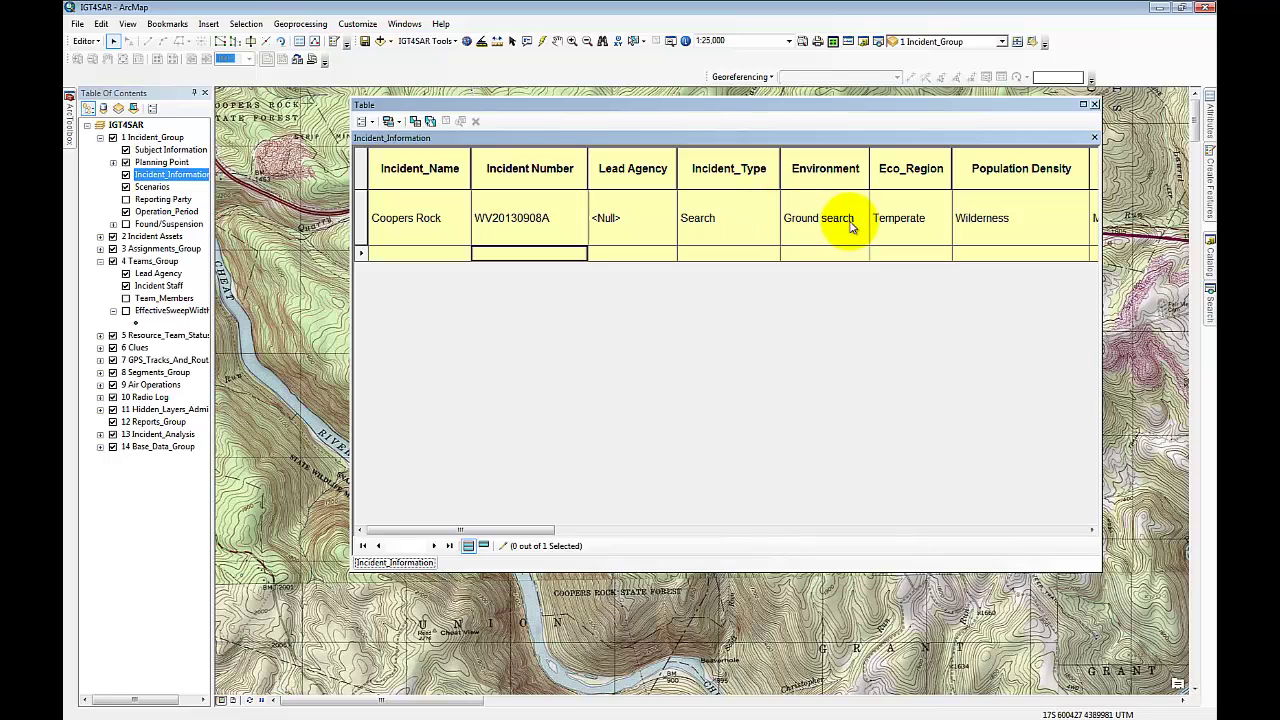
Keep Search as Incident_Type and Ground search as Environment, widening the Environment column
click(737, 225)
click(737, 225)
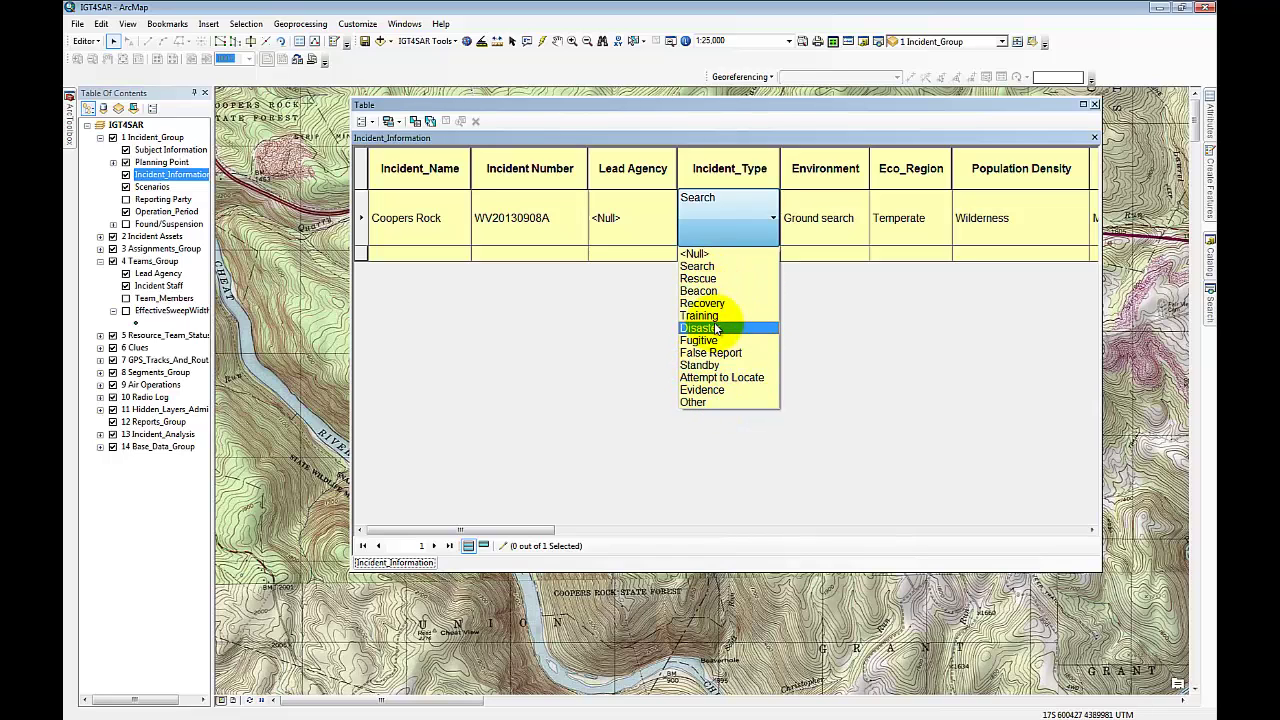
click(712, 266)
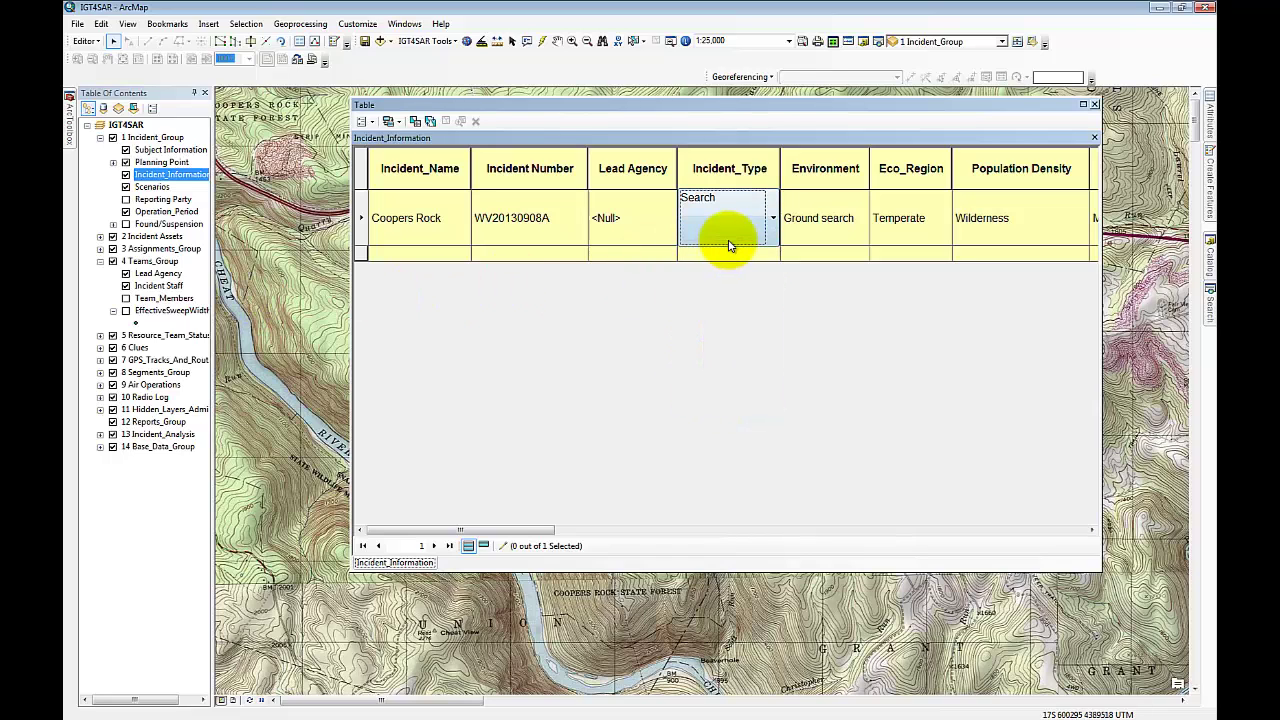
click(829, 238)
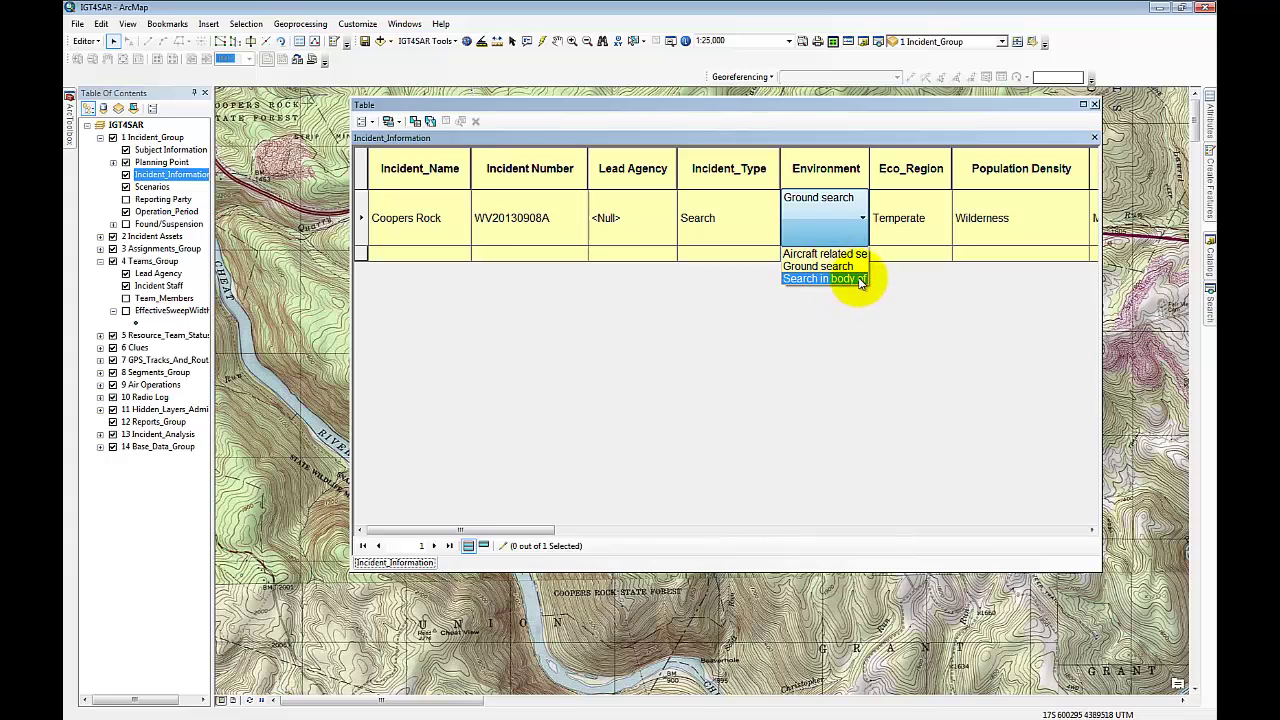
click(870, 160)
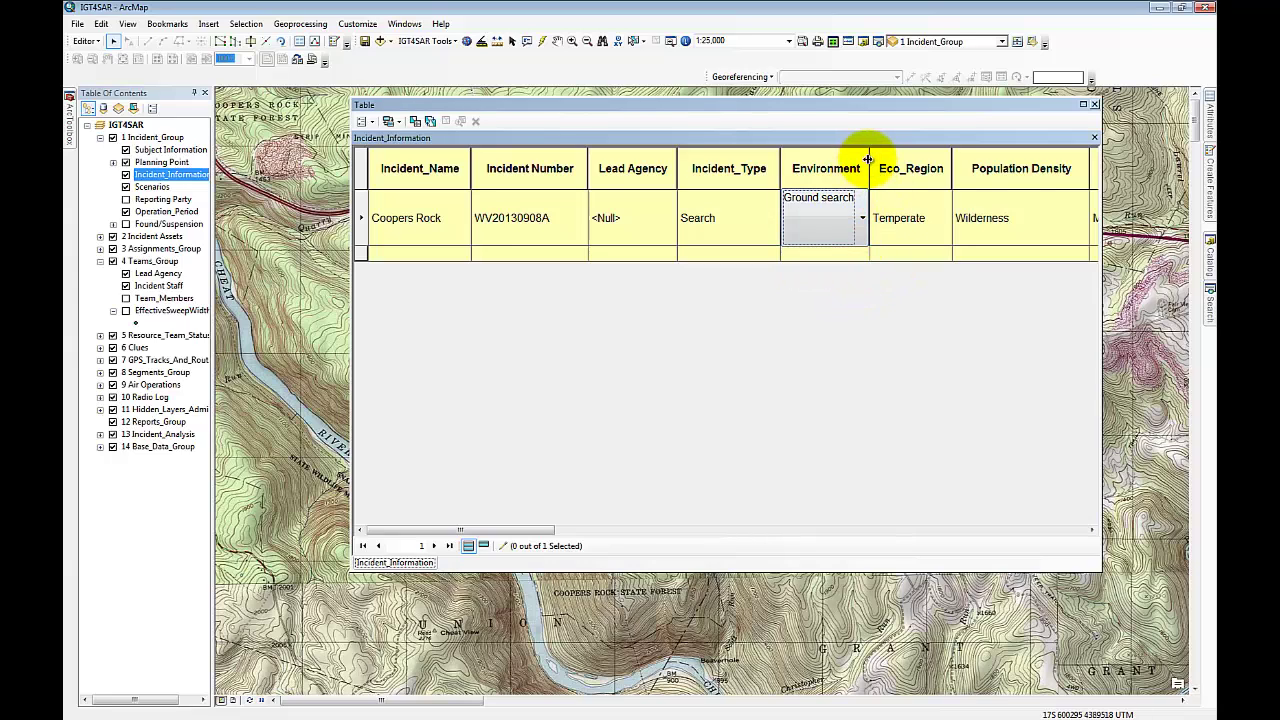
drag(870, 160, 930, 162)
click(924, 219)
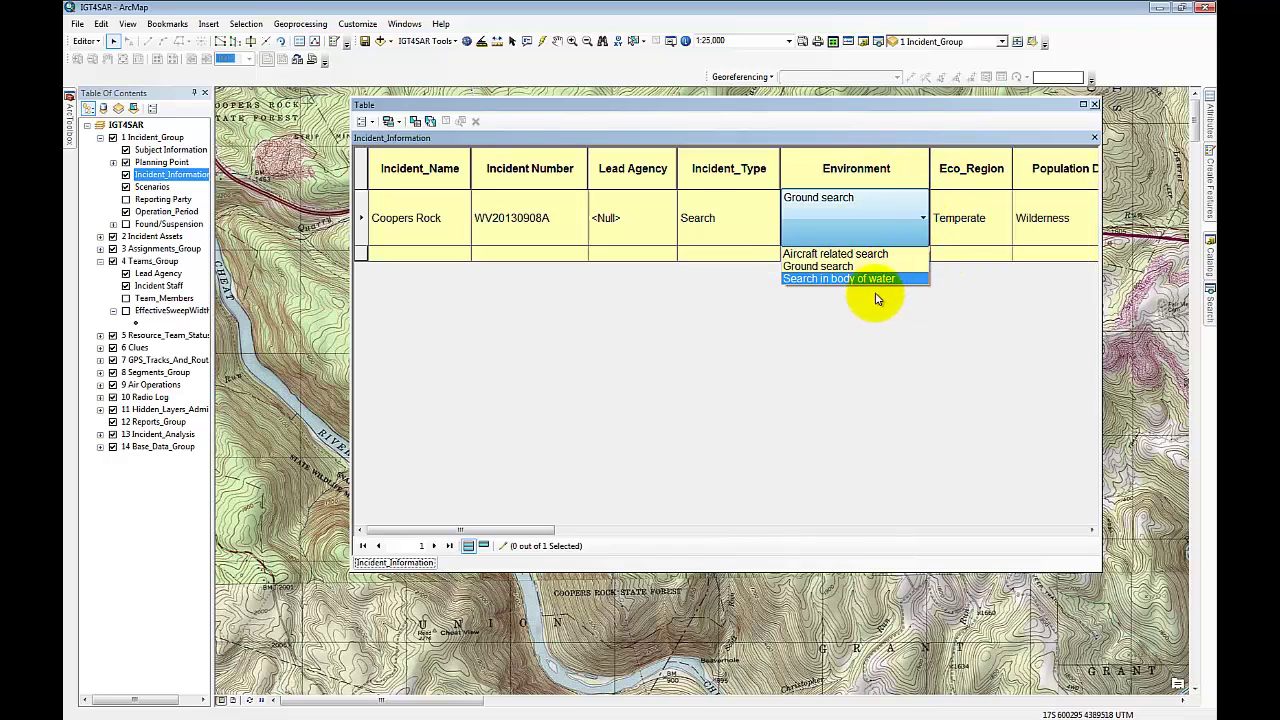
click(985, 242)
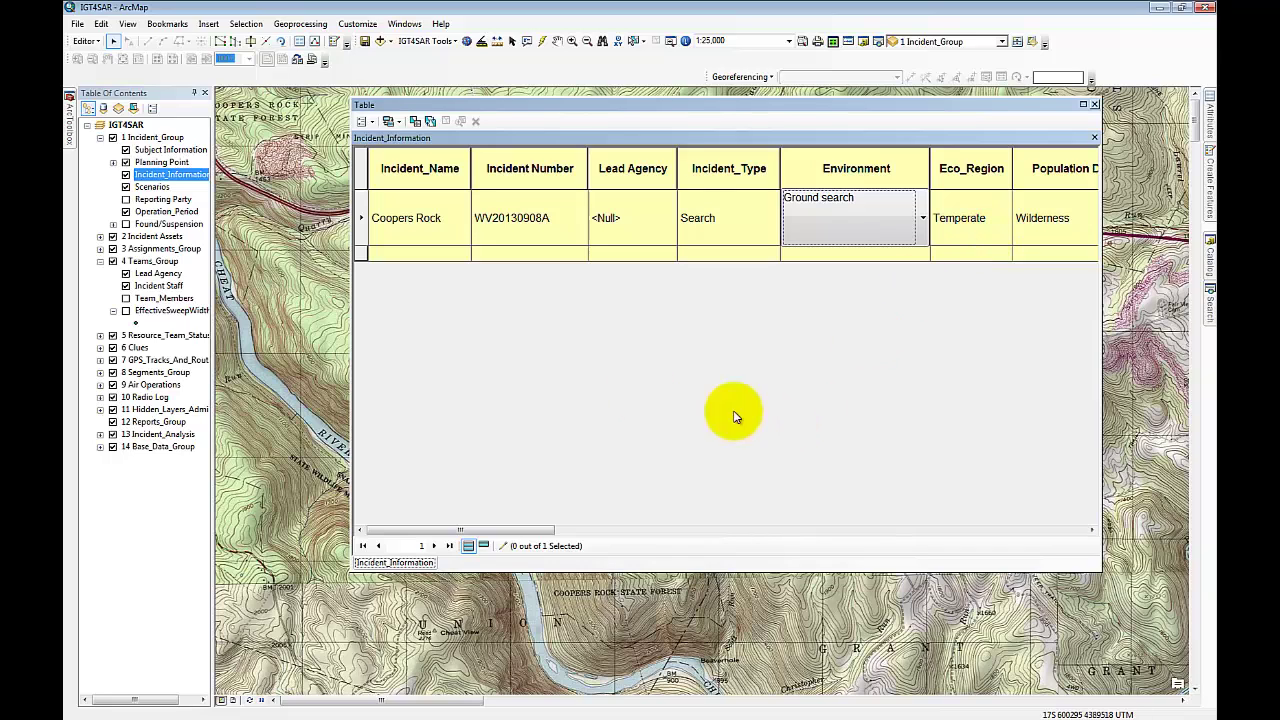
Keep Temperate as the Eco_Region and bring Population Density into view
drag(502, 530, 600, 531)
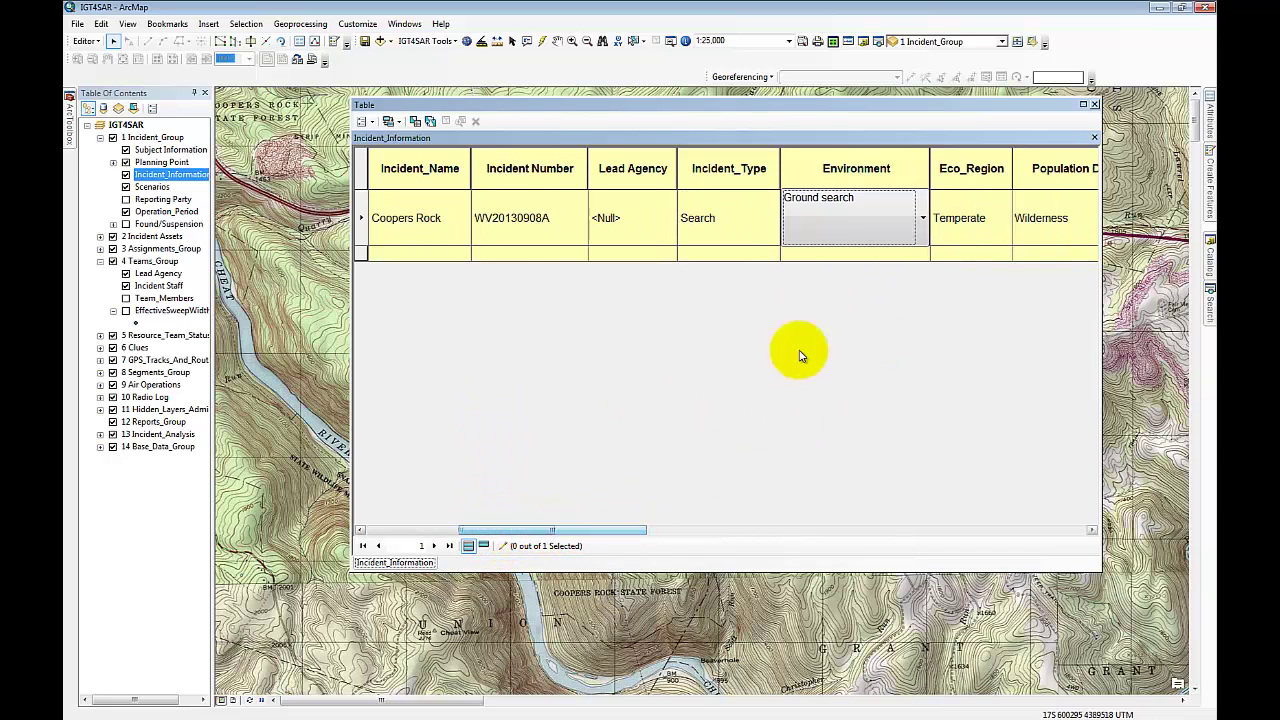
click(966, 218)
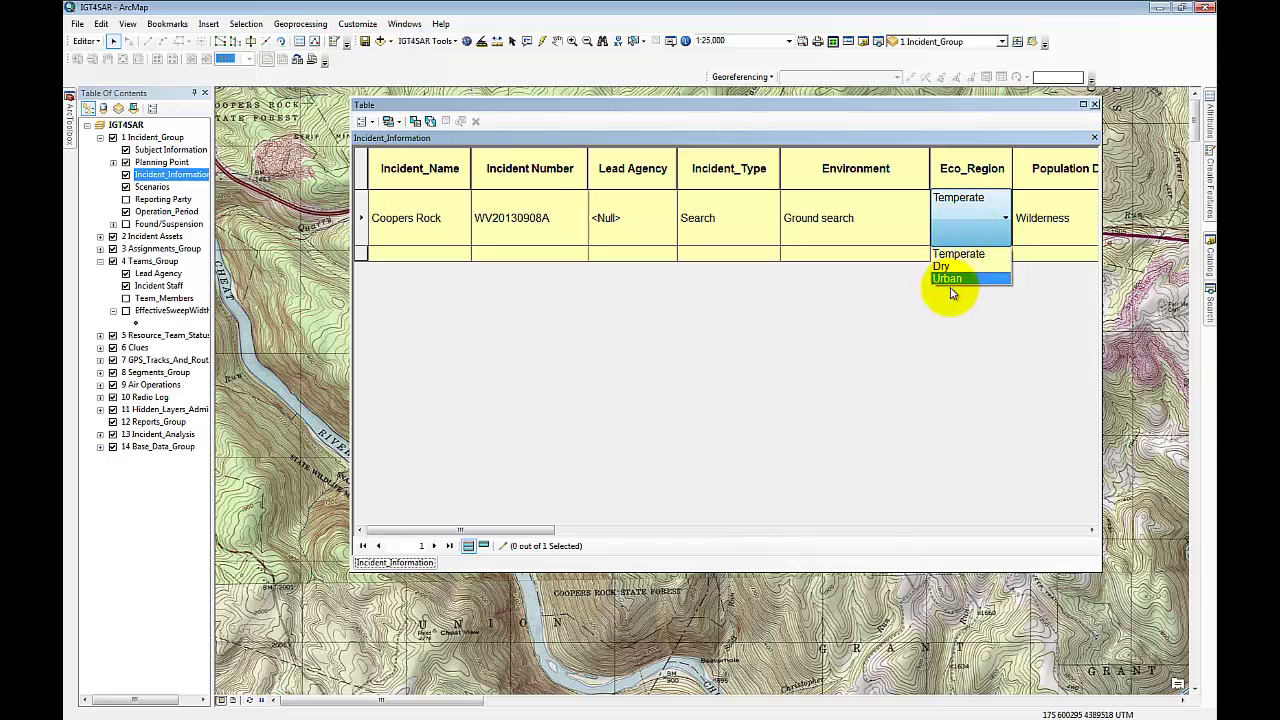
click(978, 254)
click(1091, 530)
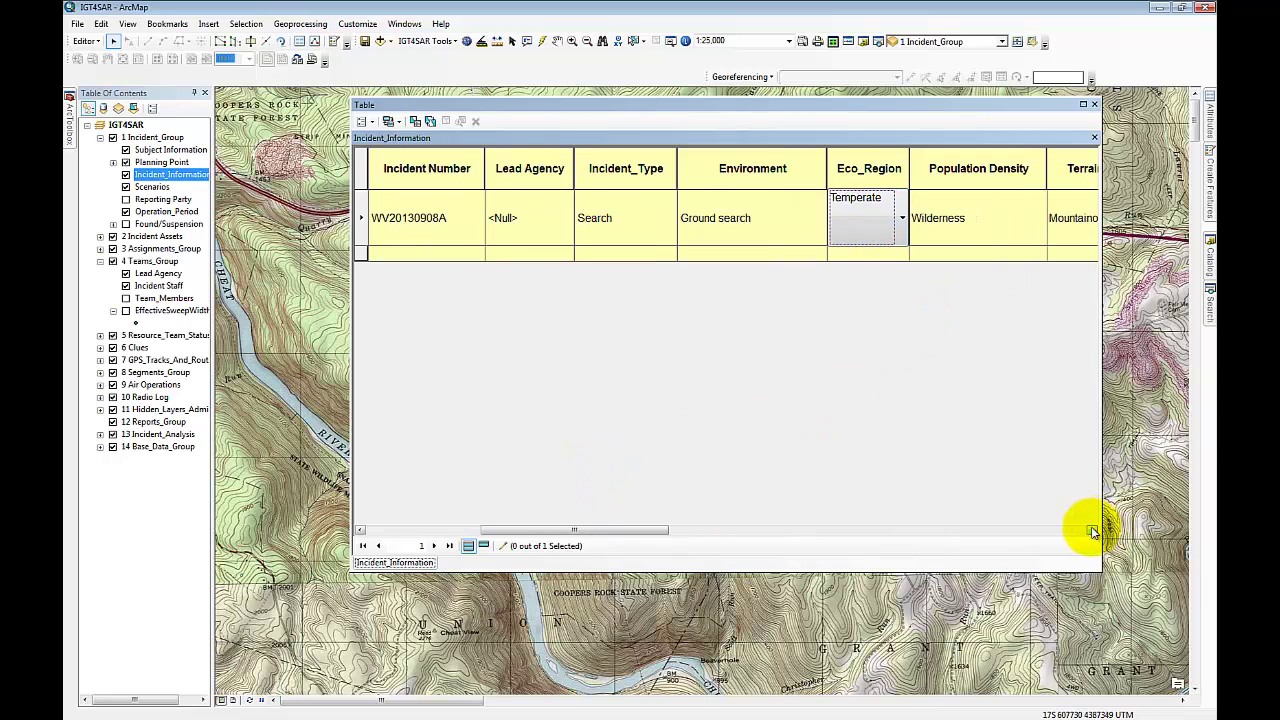
click(1091, 530)
Keep Wilderness as the Population Density
click(780, 178)
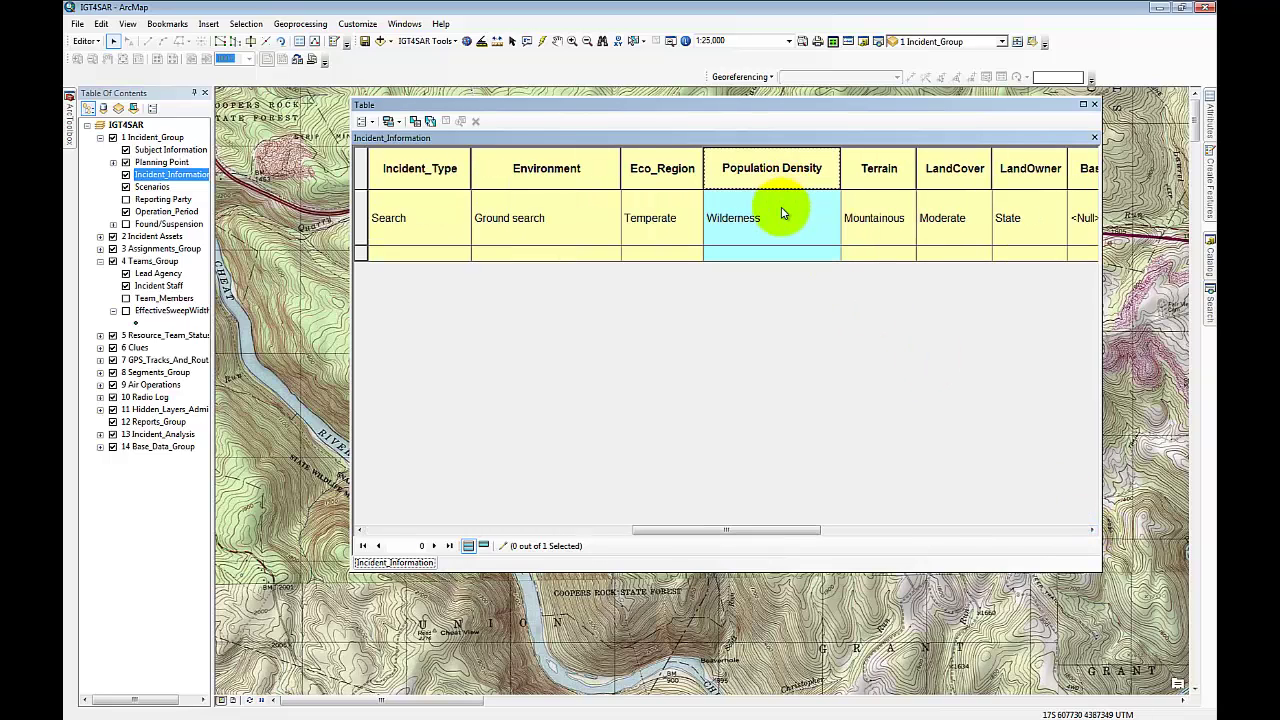
click(781, 212)
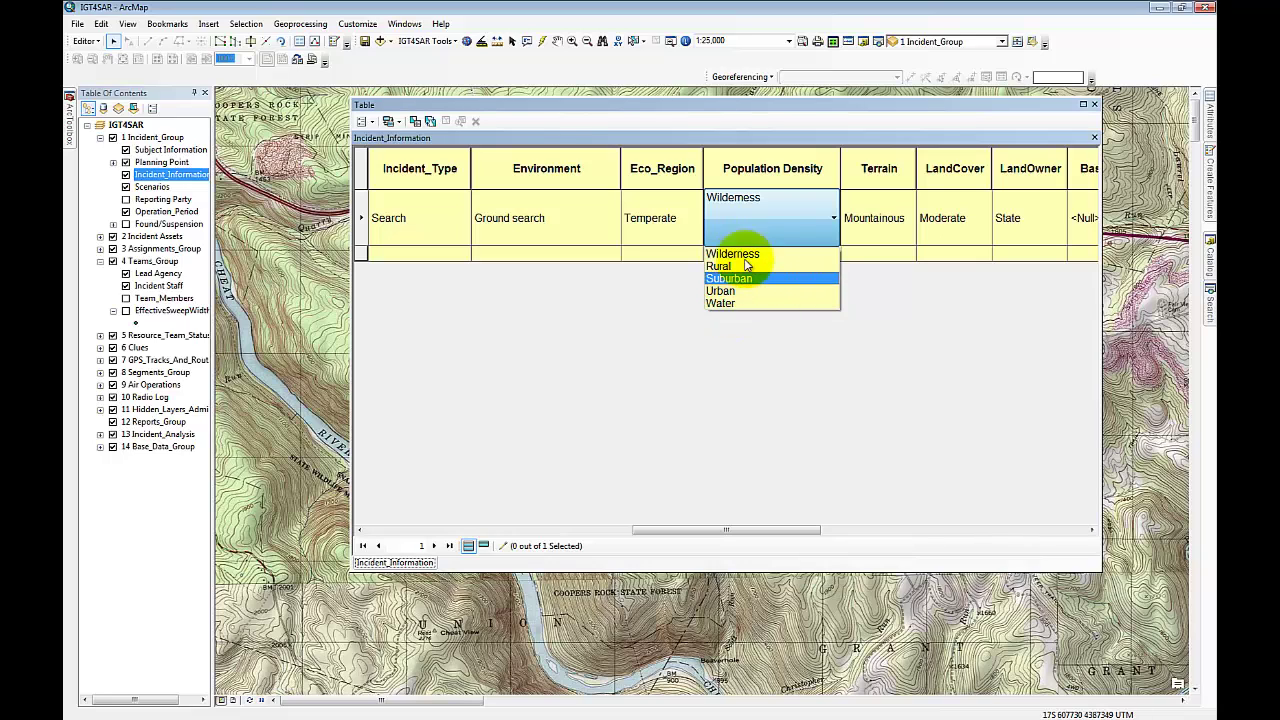
click(744, 255)
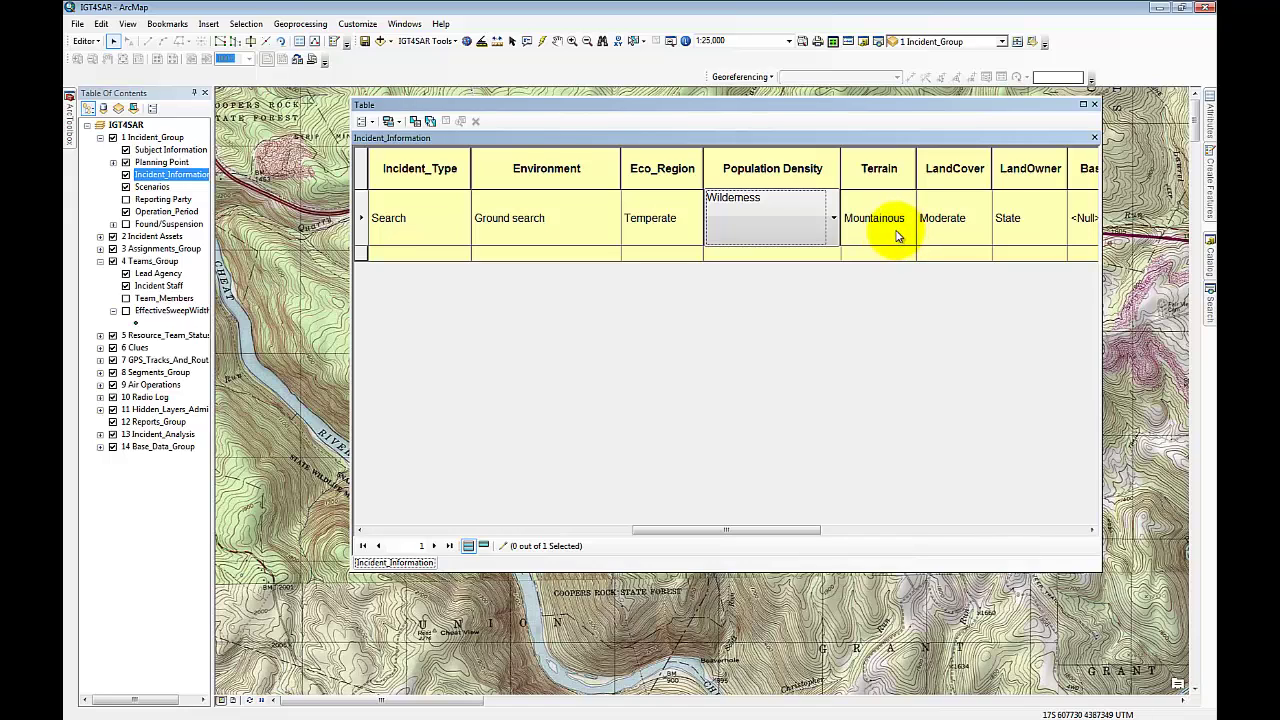
Set Terrain to Mountainous and LandCover to Moderate
click(897, 235)
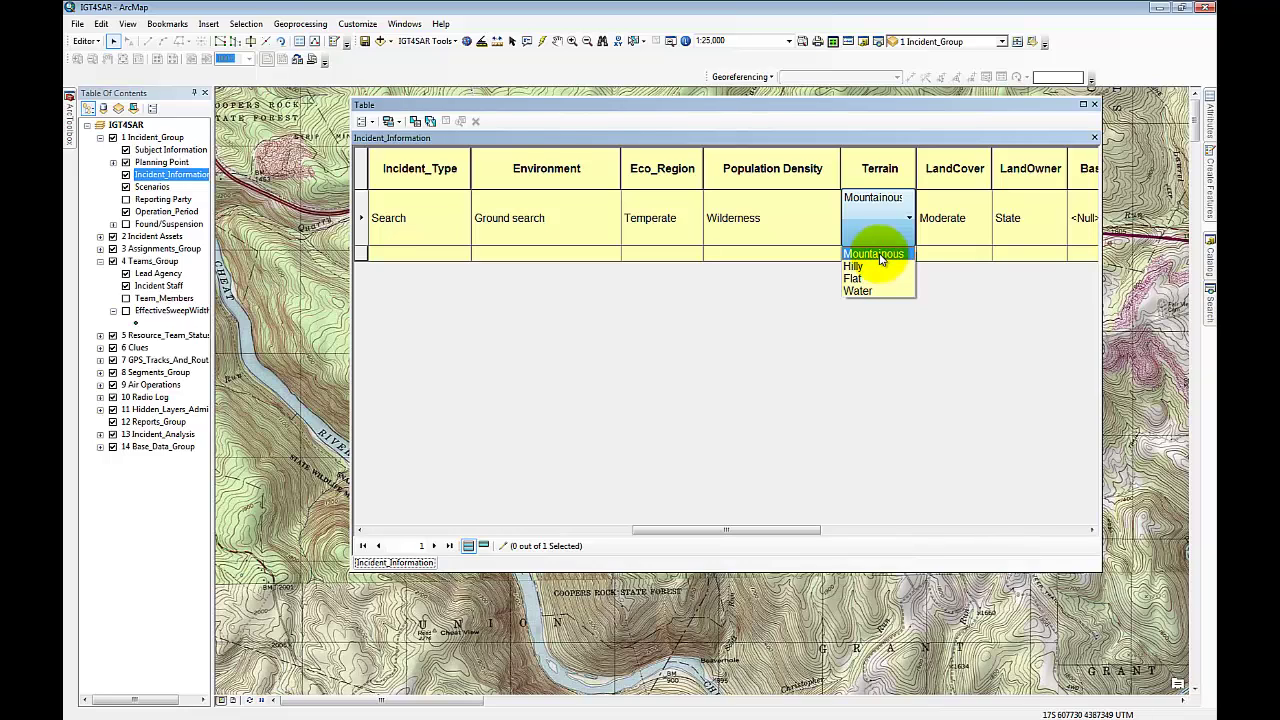
click(880, 256)
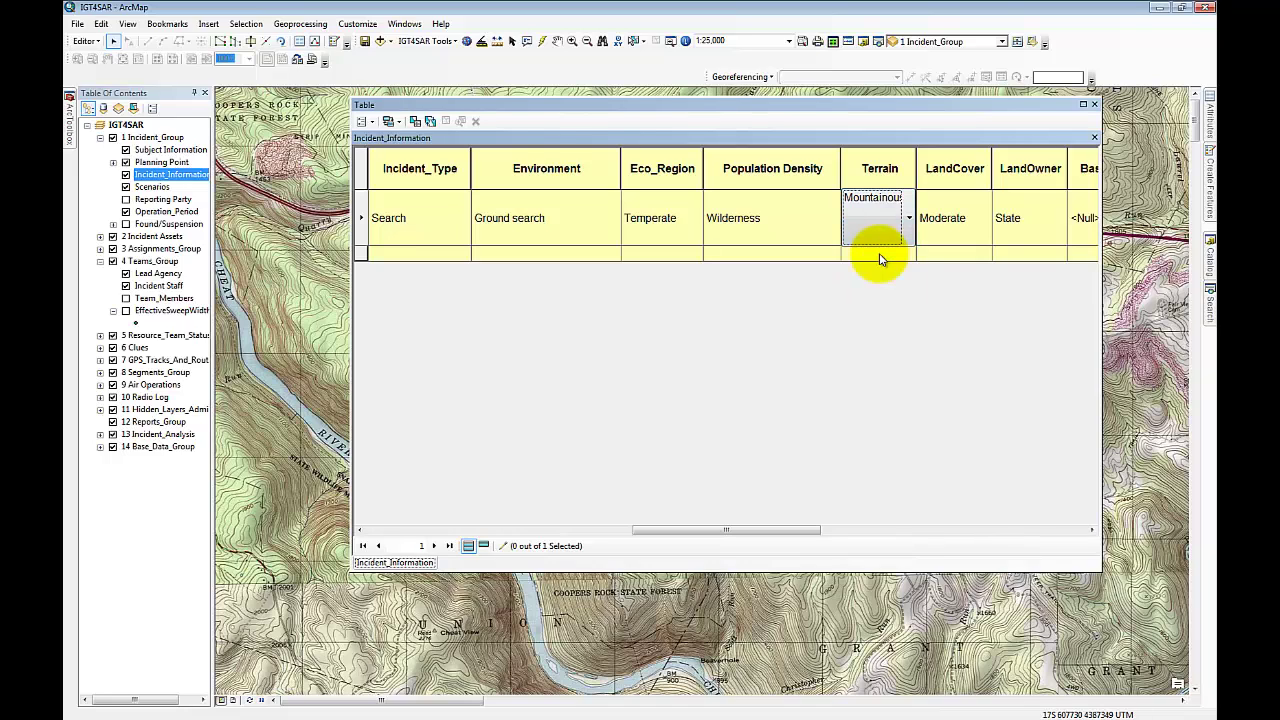
click(940, 228)
click(963, 229)
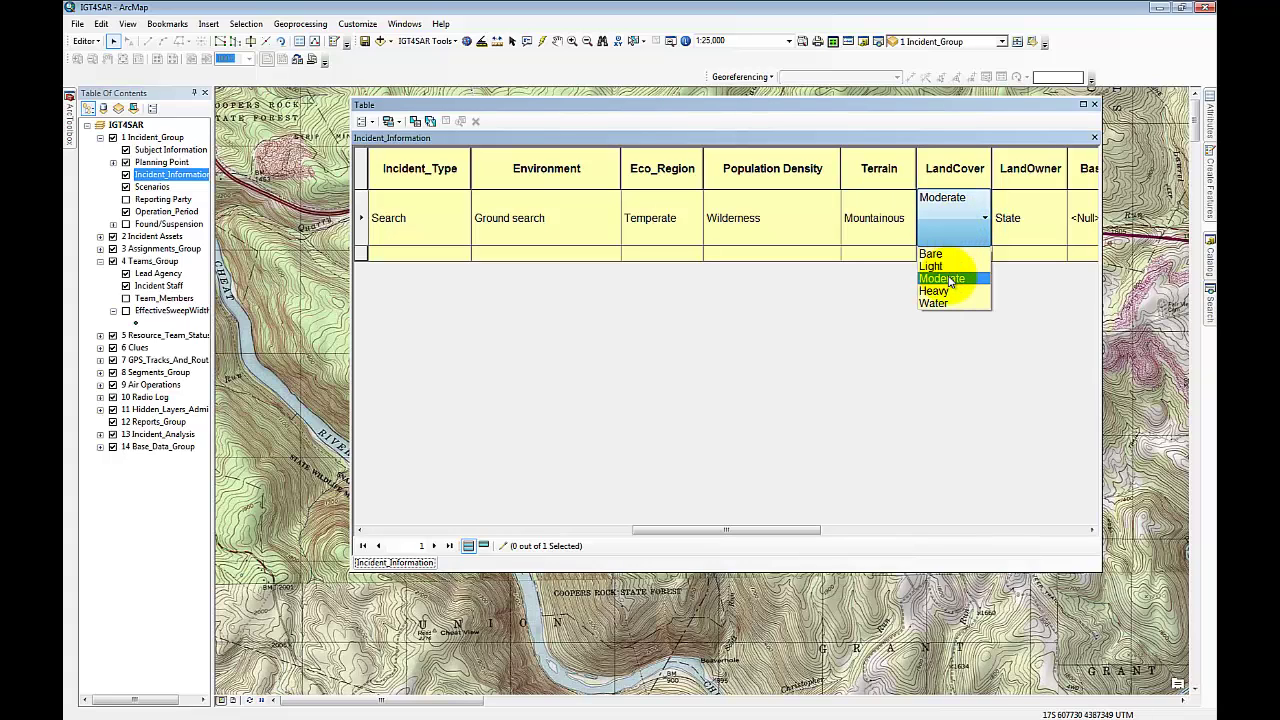
click(950, 279)
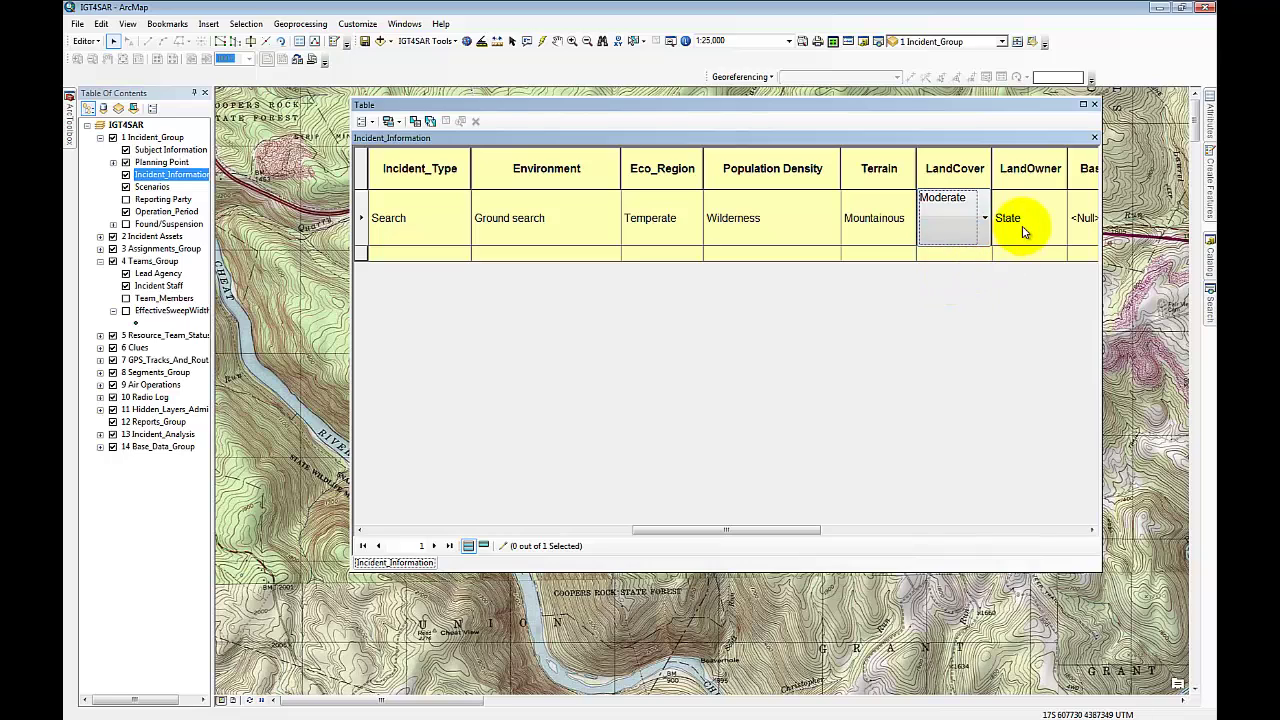
drag(786, 529, 920, 526)
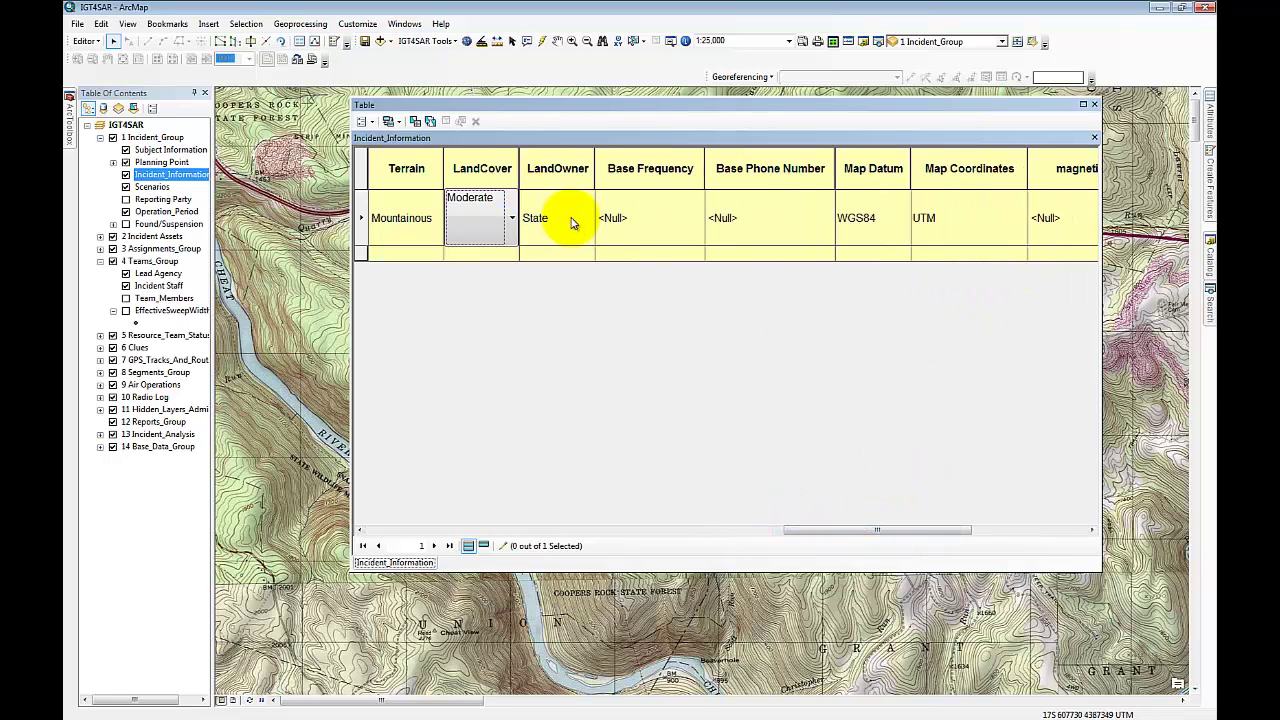
Set the Base Frequency to Echo
click(642, 223)
click(642, 222)
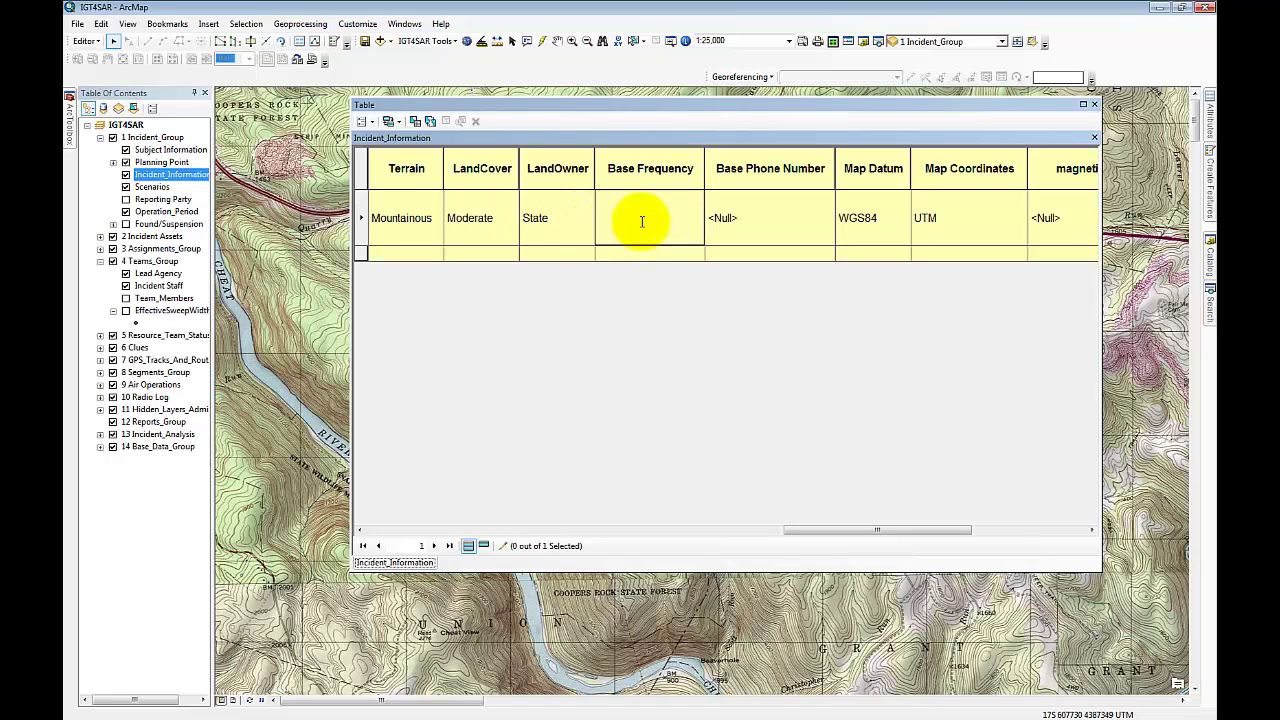
text(155)
key(BackSpace)
key(BackSpace)
key(BackSpace)
text(Edho)
key(Return)
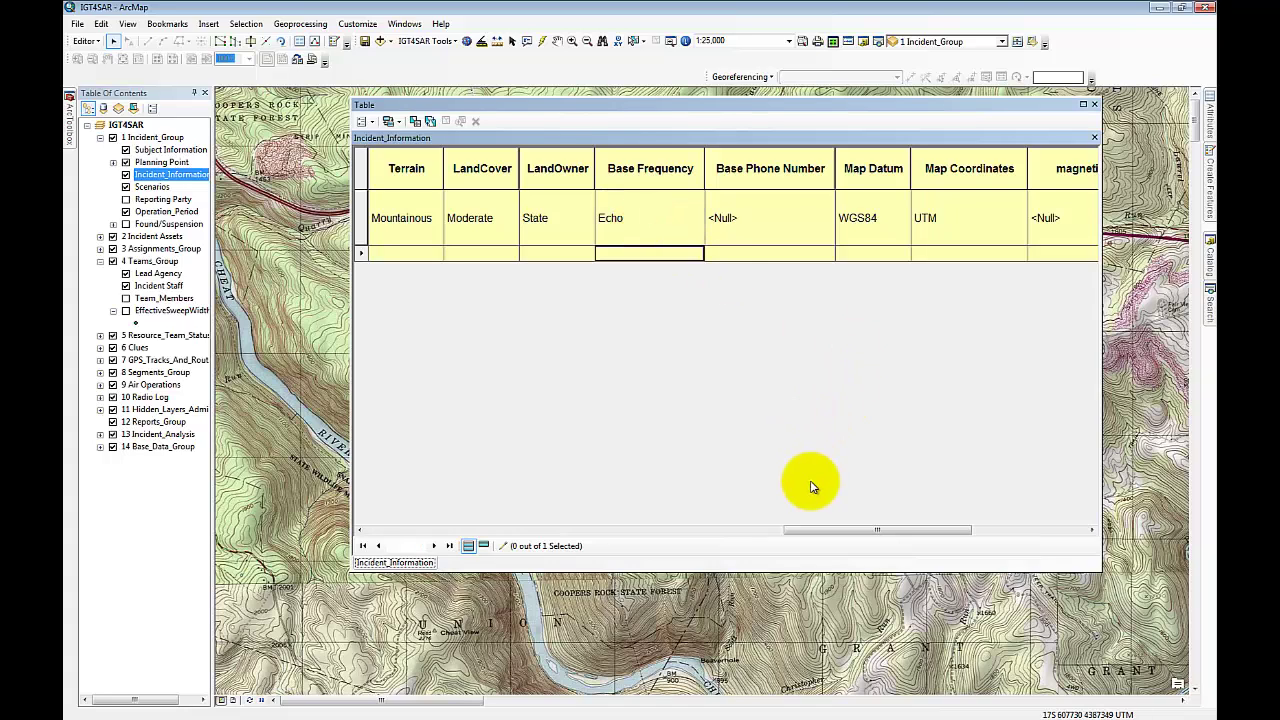
Enter the base phone number and keep WGS84 as the Map Datum
drag(826, 533, 860, 536)
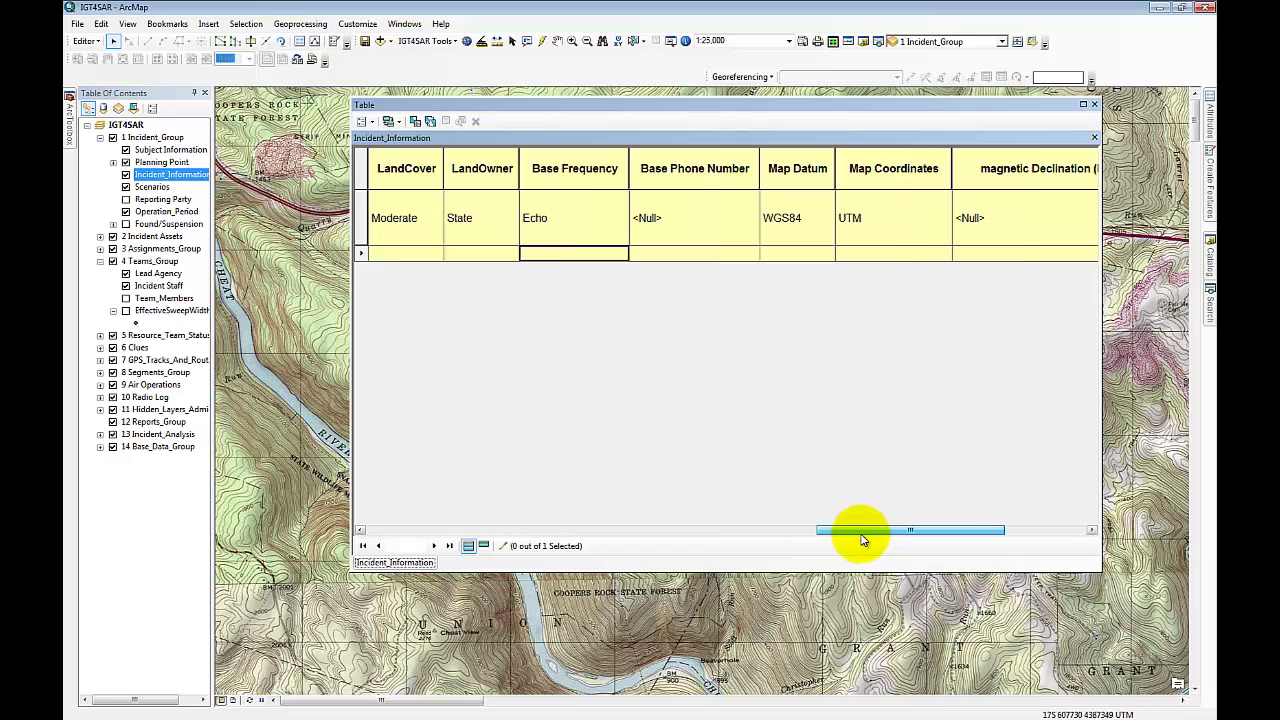
click(674, 227)
click(674, 227)
text((304) 555-1212)
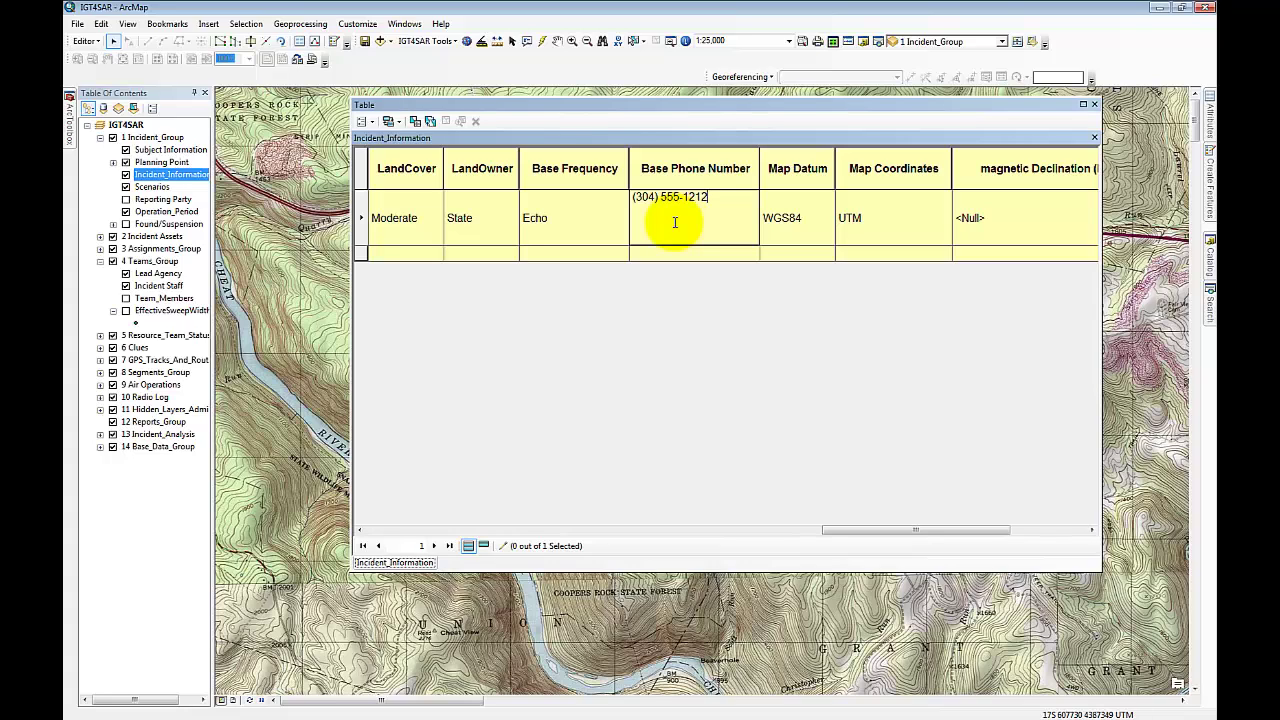
key(Tab)
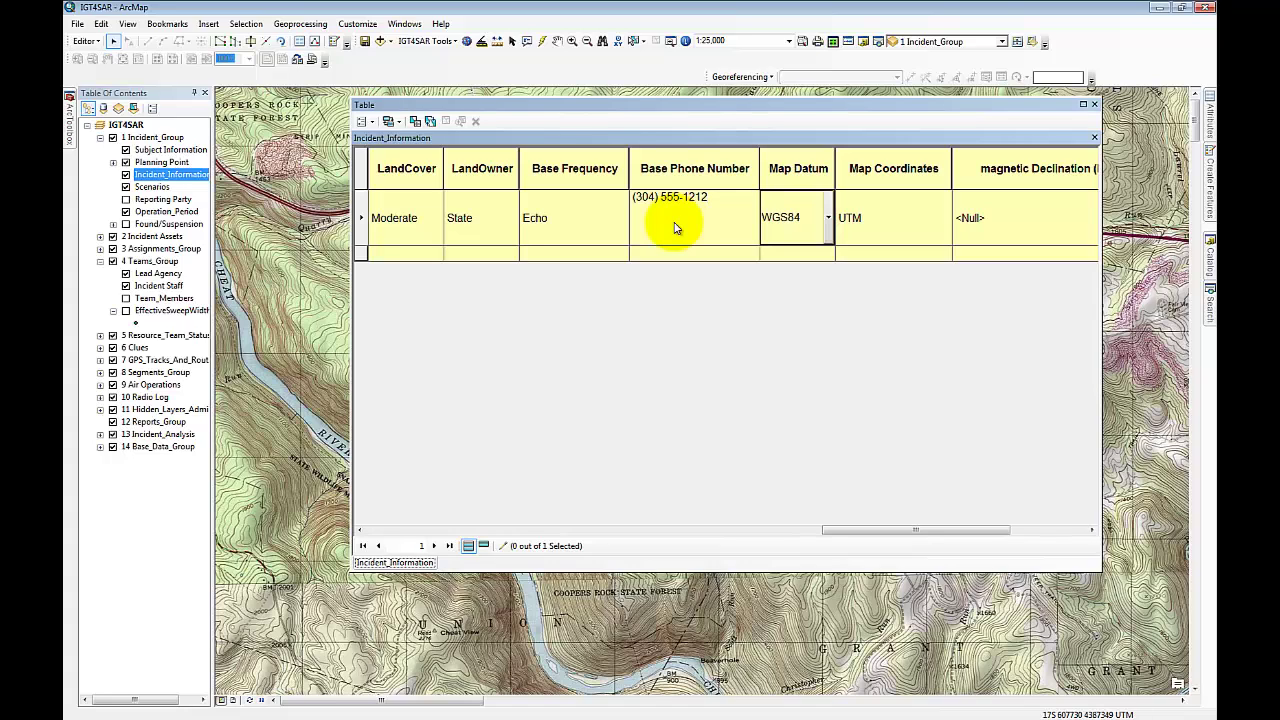
click(829, 214)
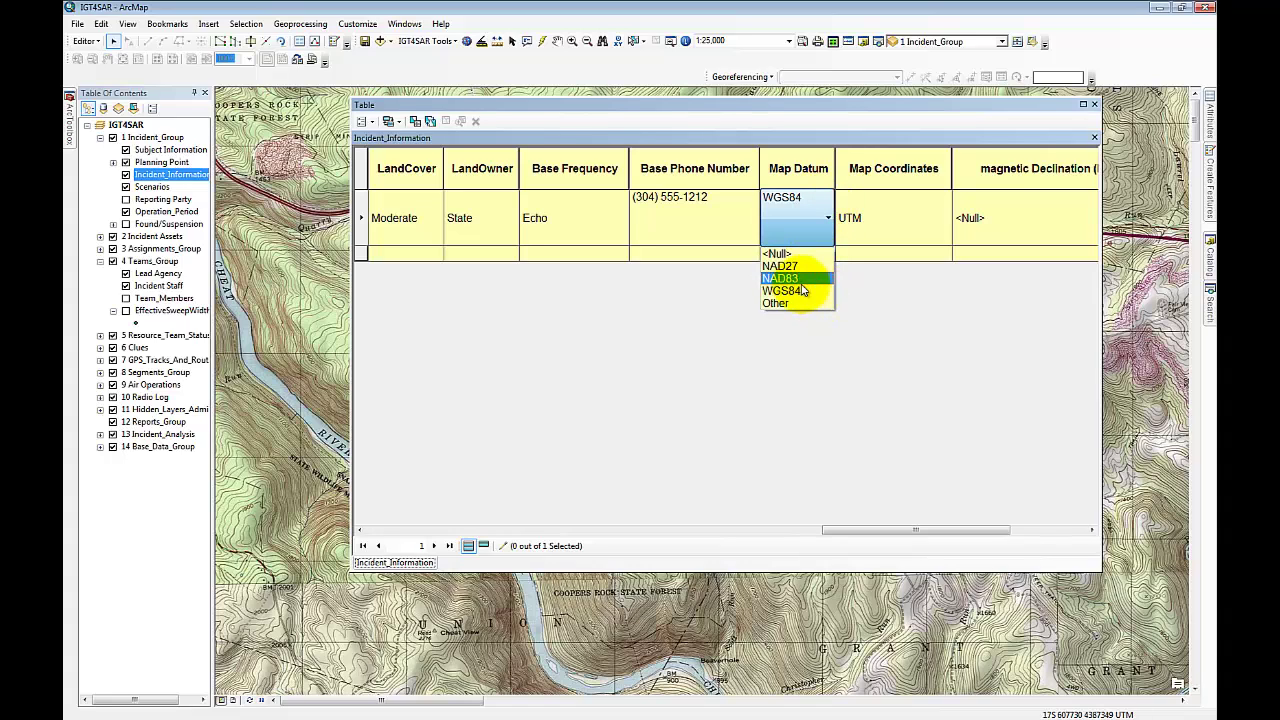
click(801, 291)
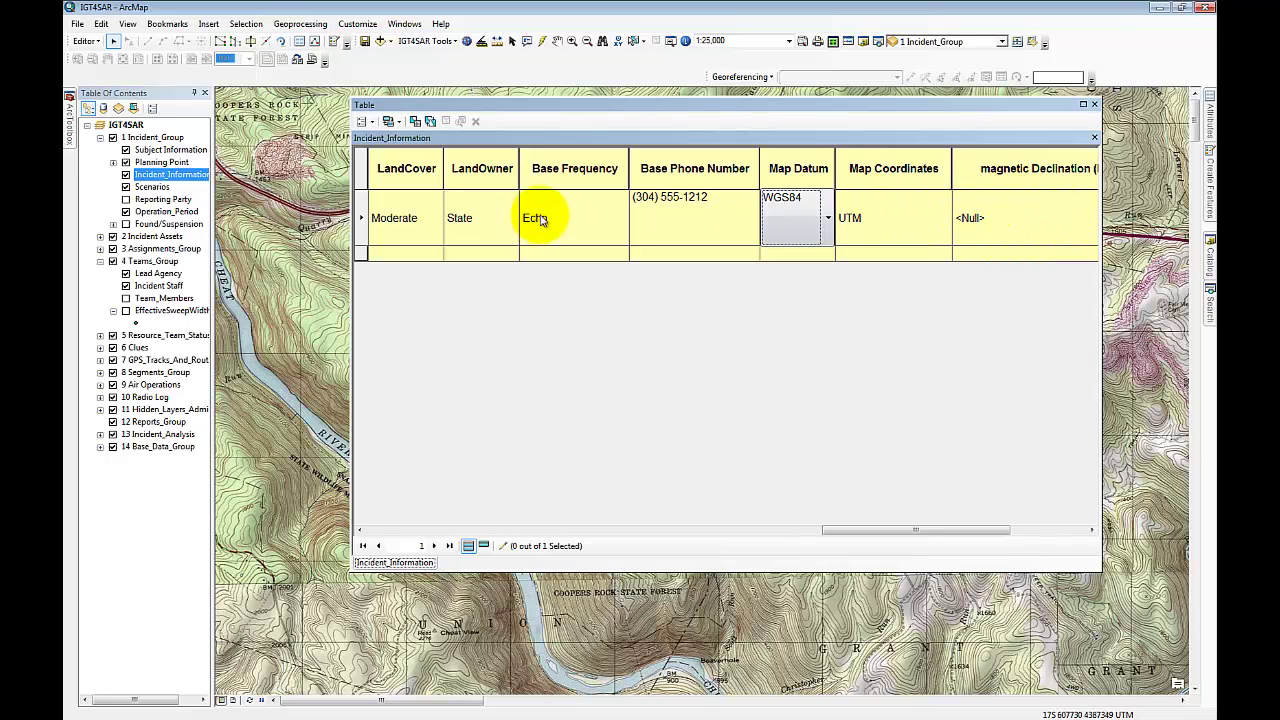
Close the Incident_Information table and open the Subject Information attribute table
click(1096, 105)
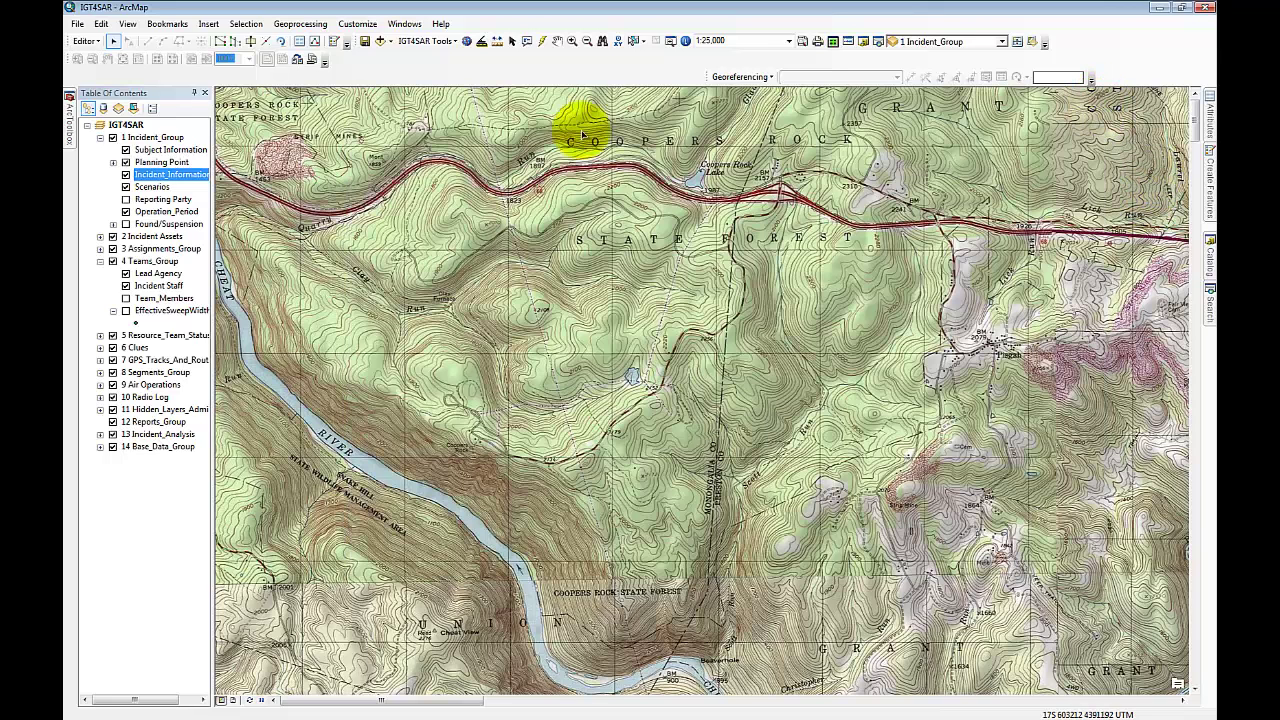
click(192, 150)
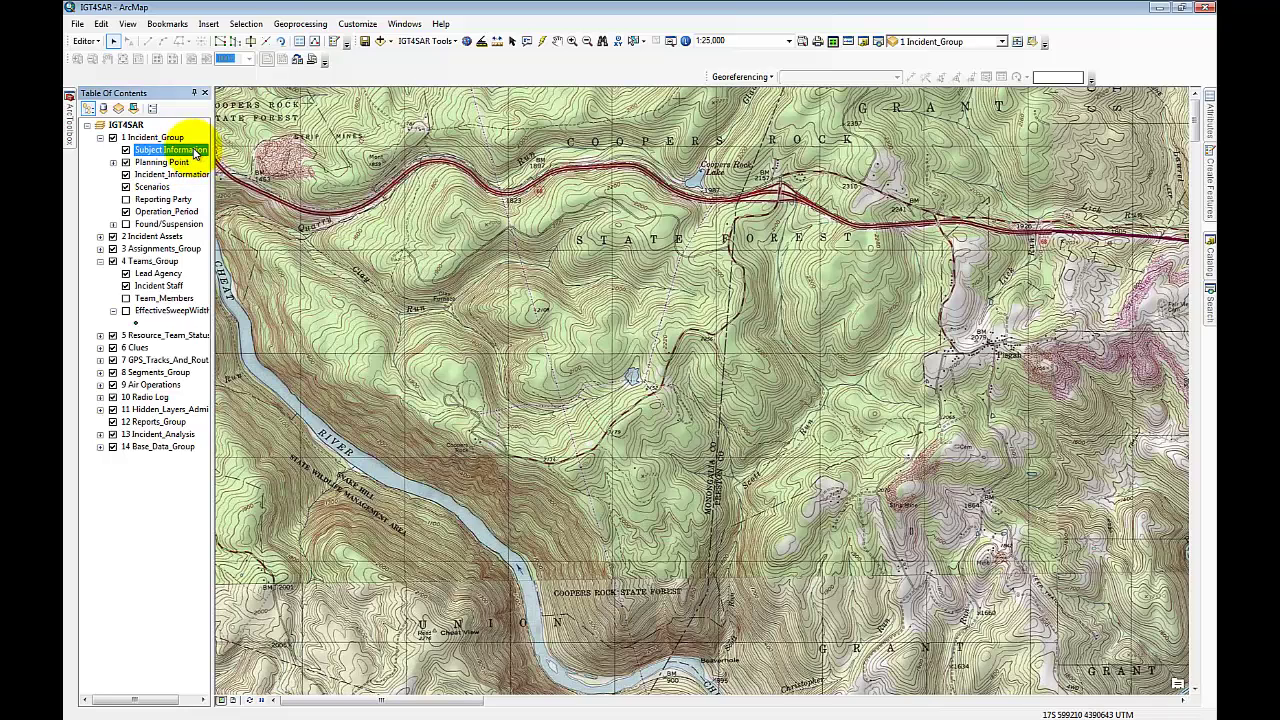
double_click(170, 150)
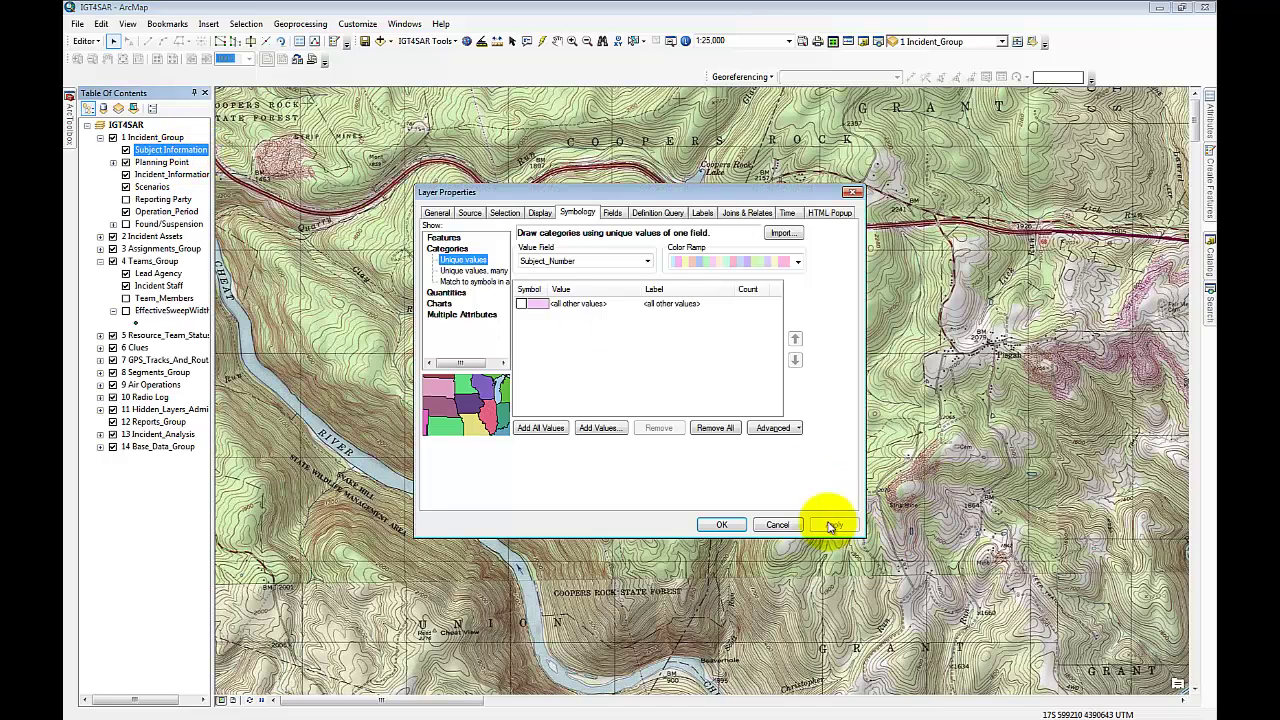
click(787, 527)
right_click(160, 150)
click(222, 210)
Set Subject_Number to 1 and enter the subject's name
click(428, 214)
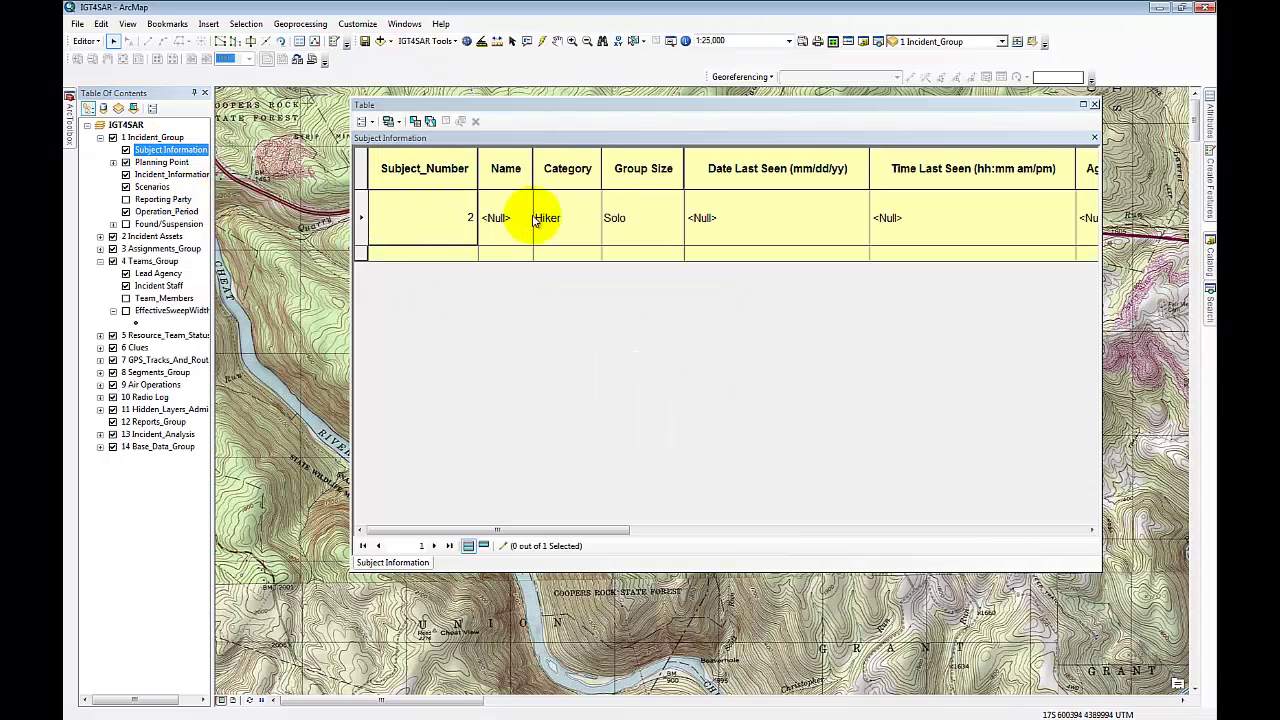
text(1)
click(494, 214)
text(John Doe)
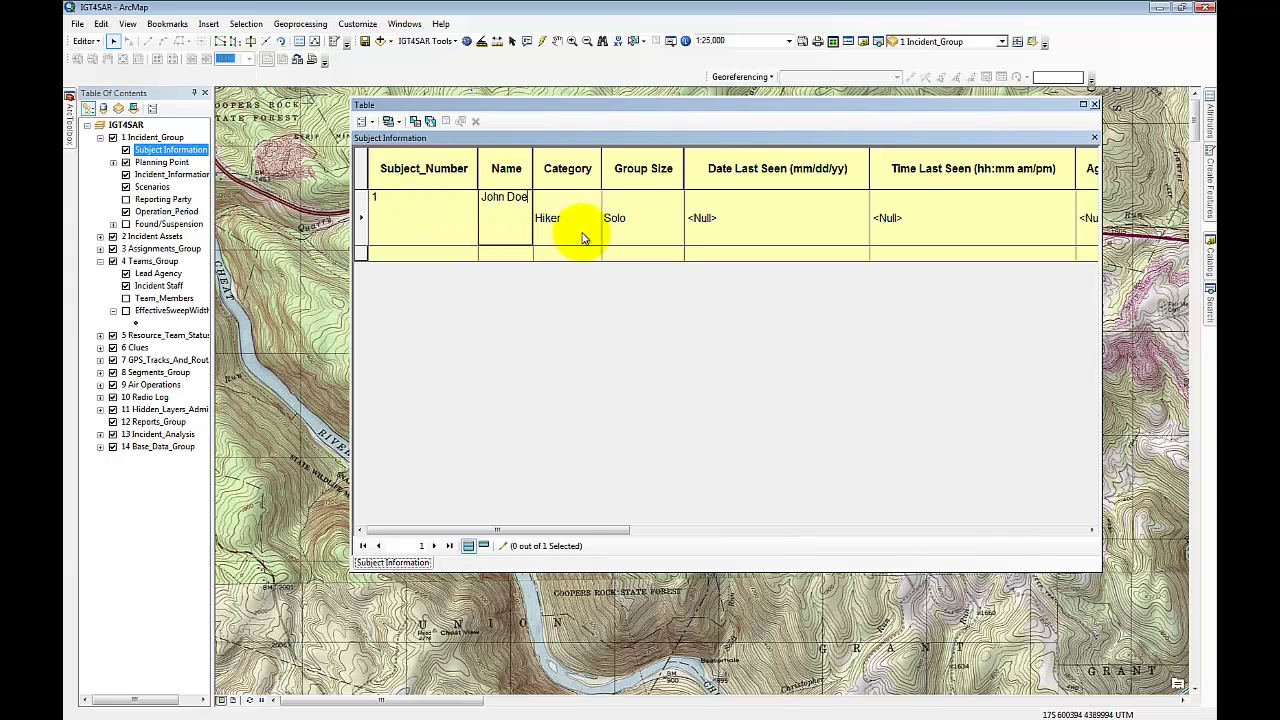
Widen the Category column and set the category to Child (10-12)
click(584, 238)
click(595, 231)
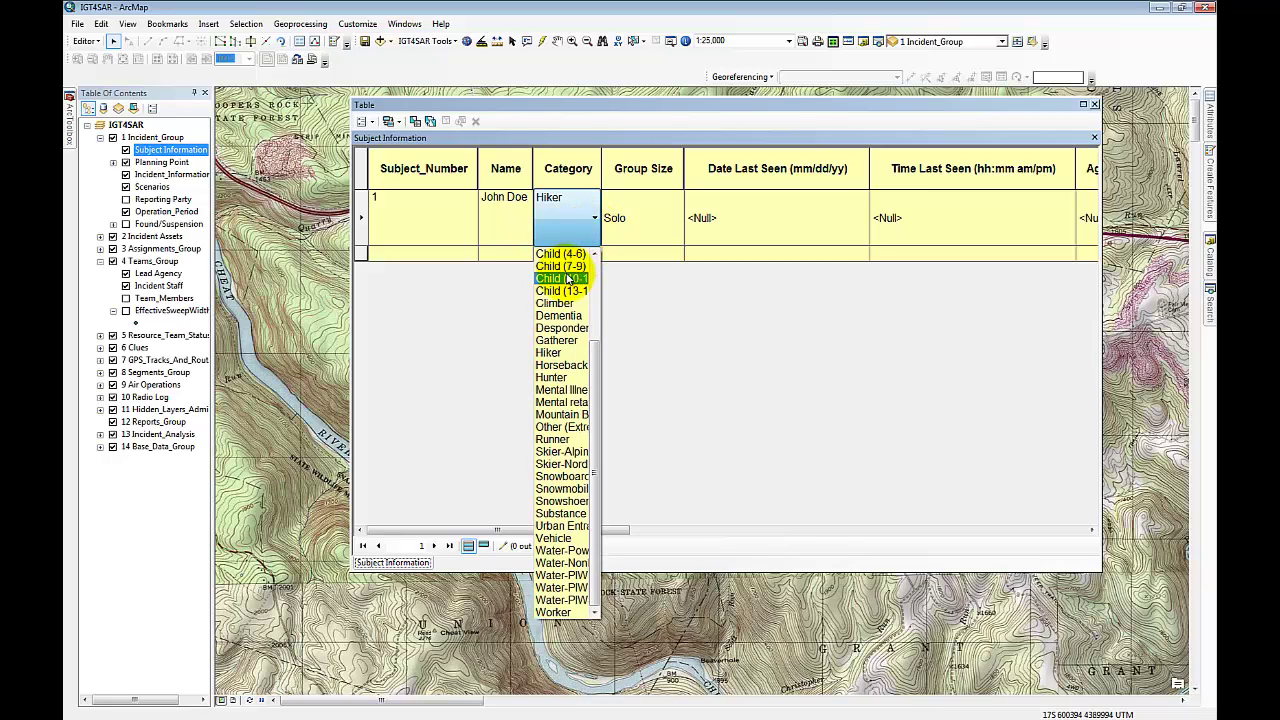
click(612, 162)
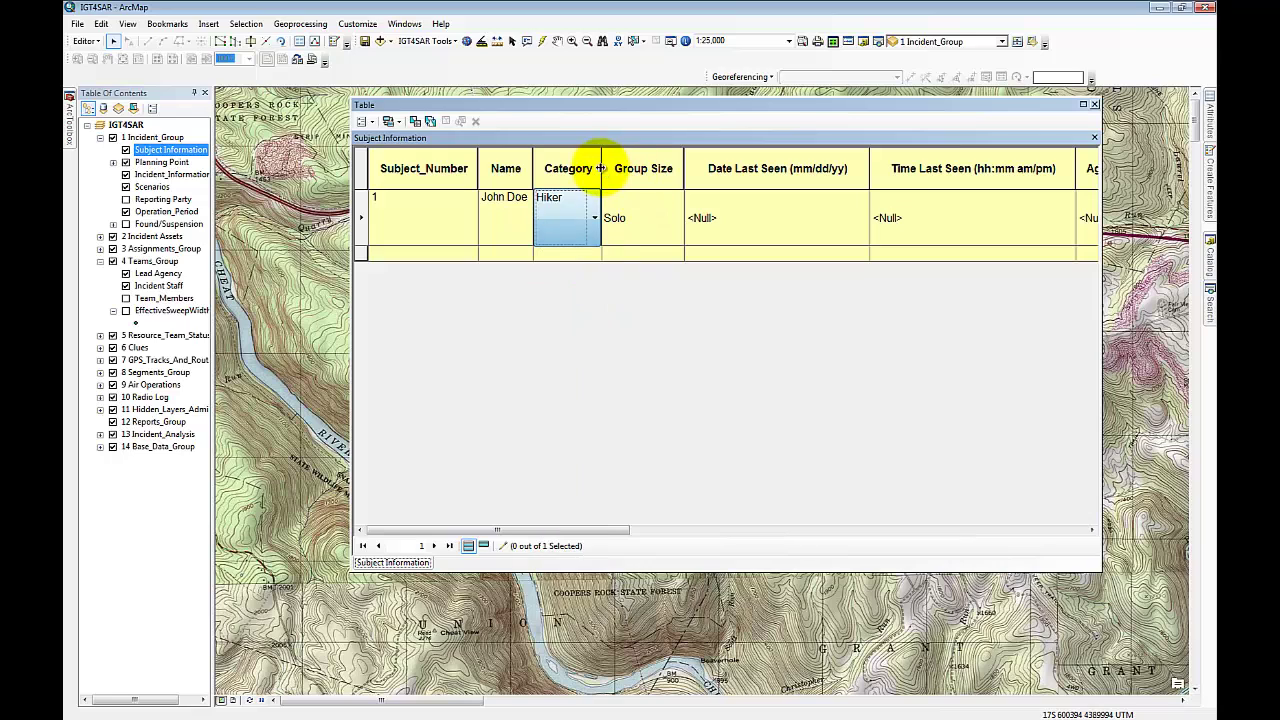
drag(605, 168, 628, 168)
click(621, 217)
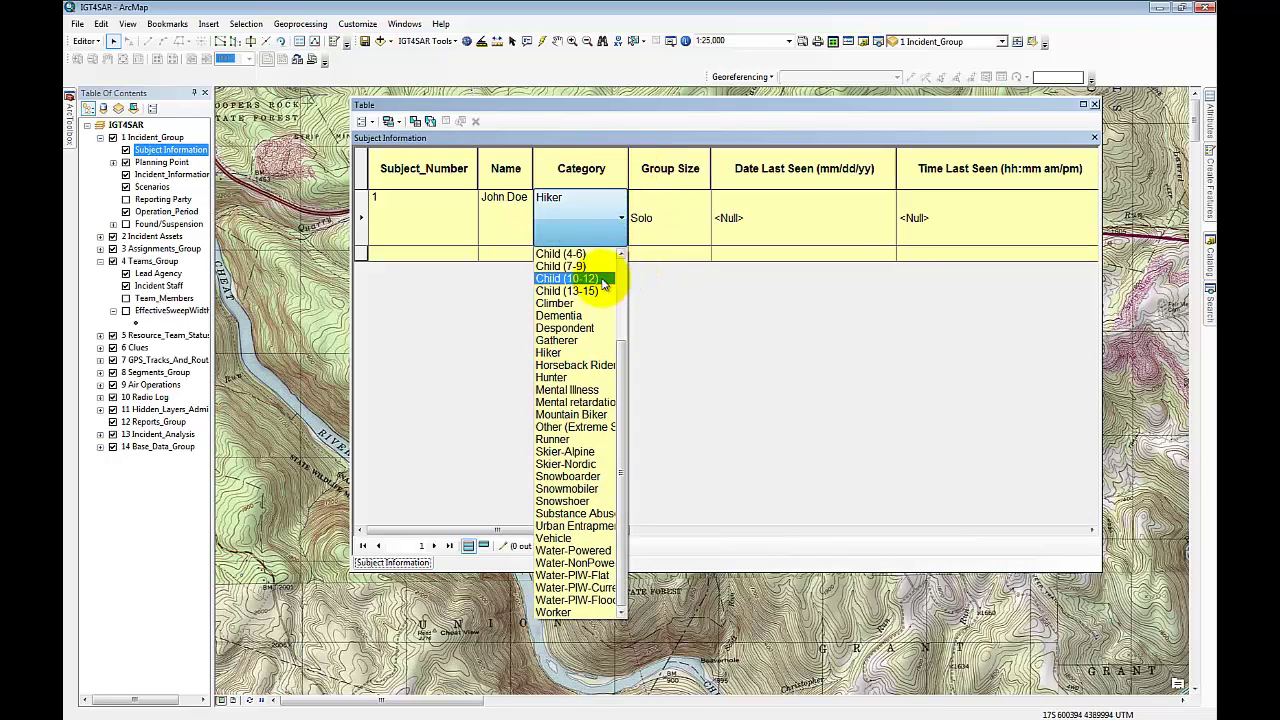
click(603, 279)
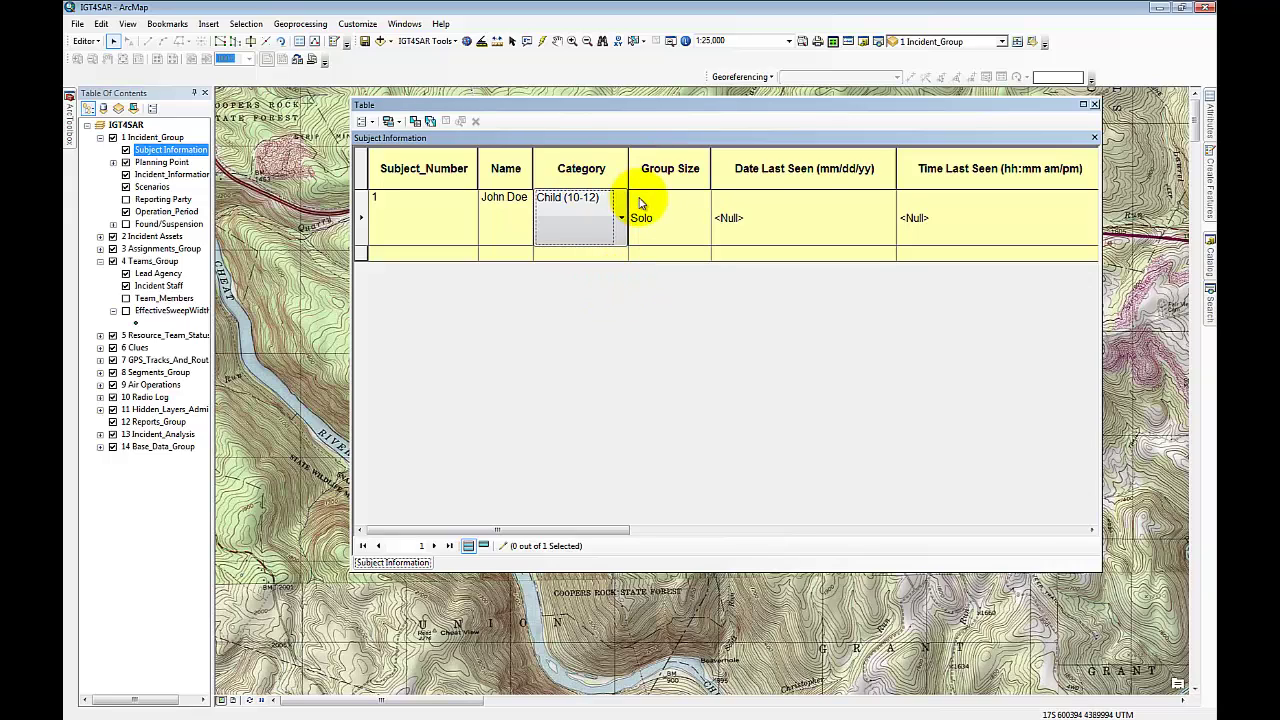
Enter 09/08/2013 as the subject's Date Last Seen
click(773, 227)
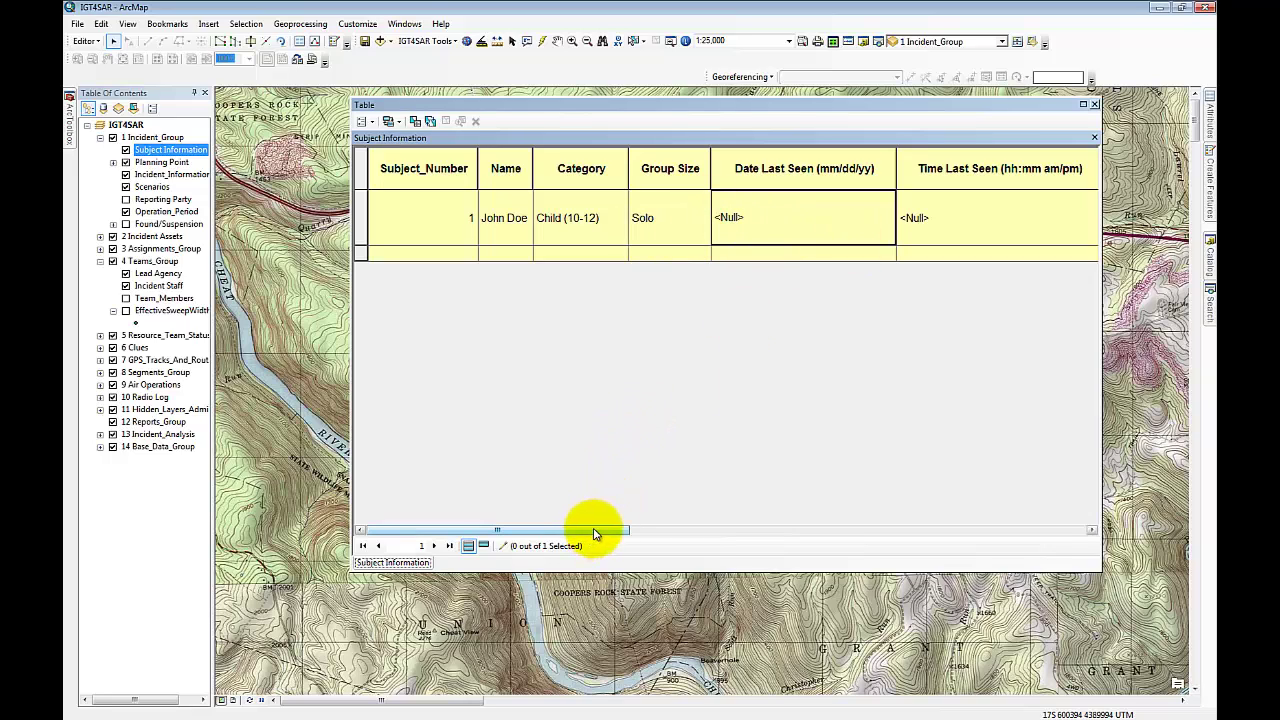
click(810, 226)
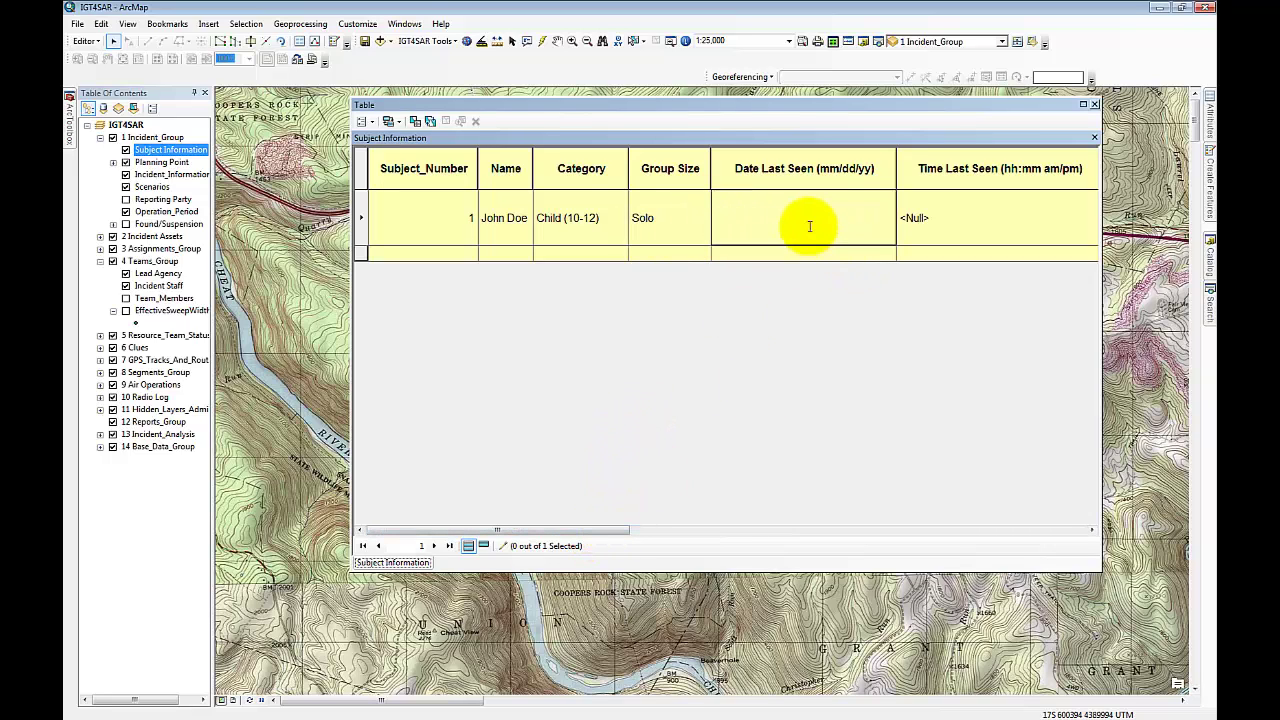
text(09/08/2013)
key(Return)
Enter 1:00pm as Time Last Seen and 10 as the subject's Age
click(946, 218)
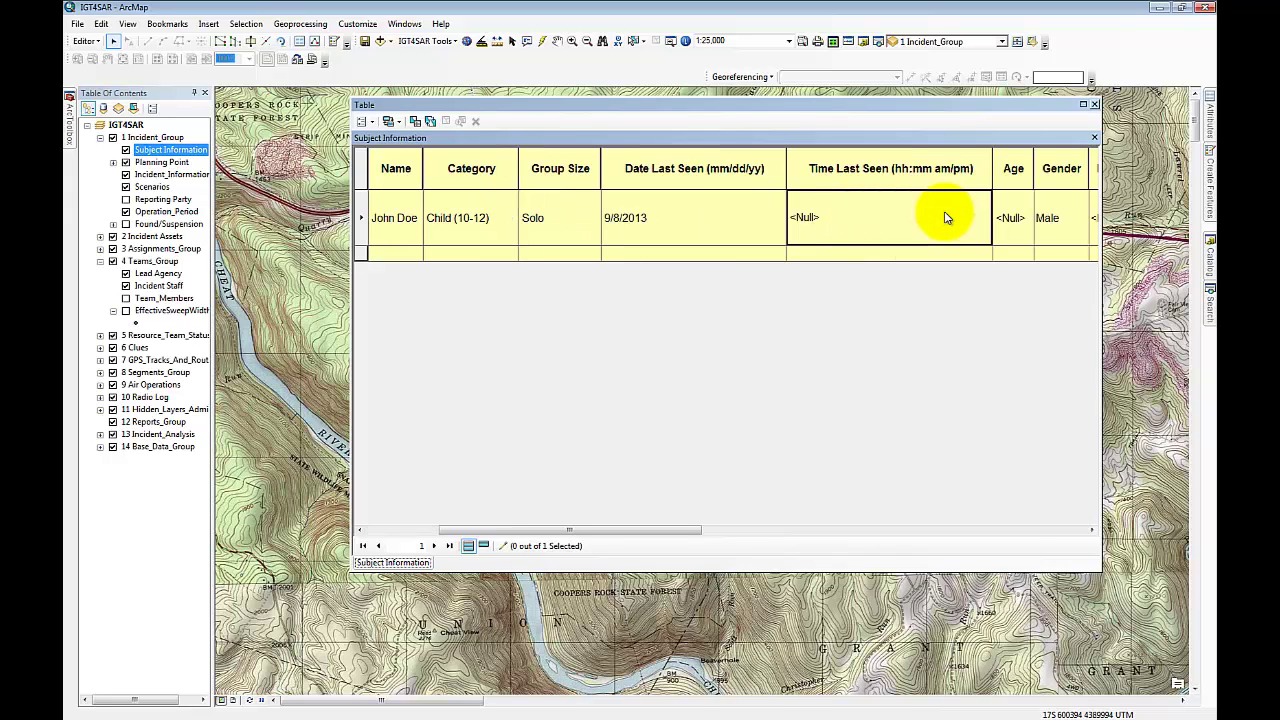
text(13)
key(BackSpace)
key(BackSpace)
text(1:00pm)
key(Return)
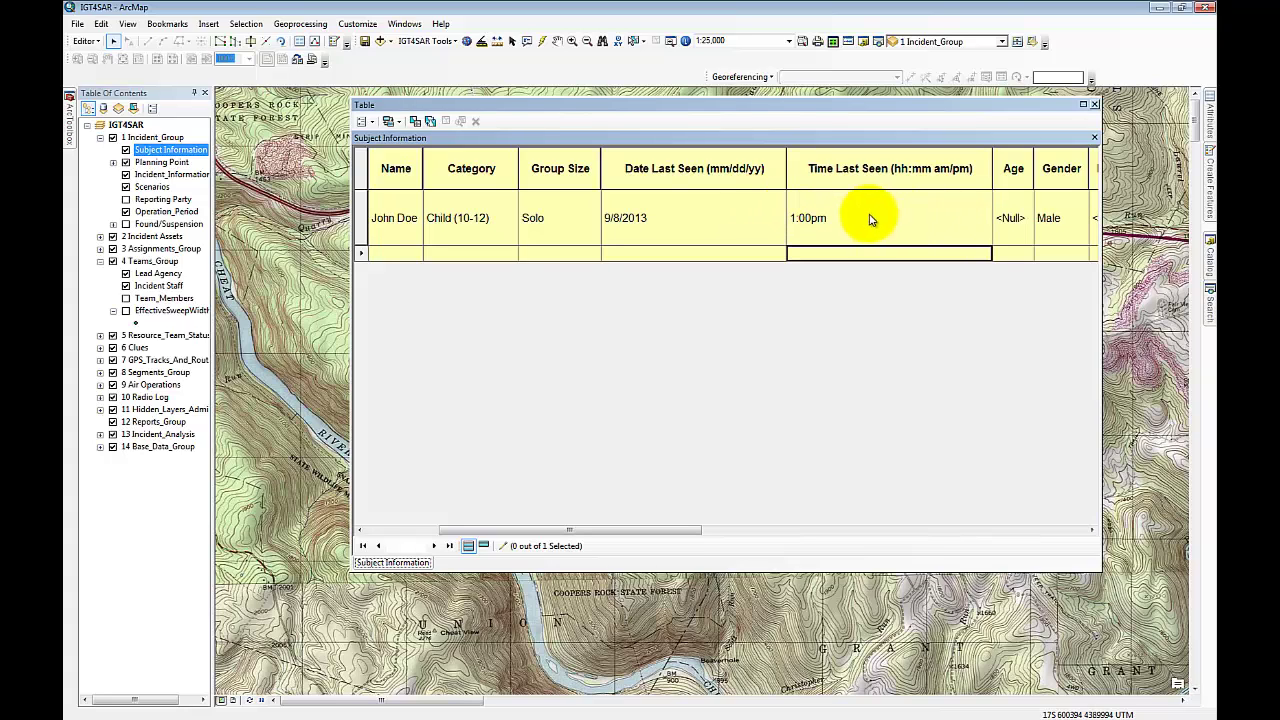
click(1018, 220)
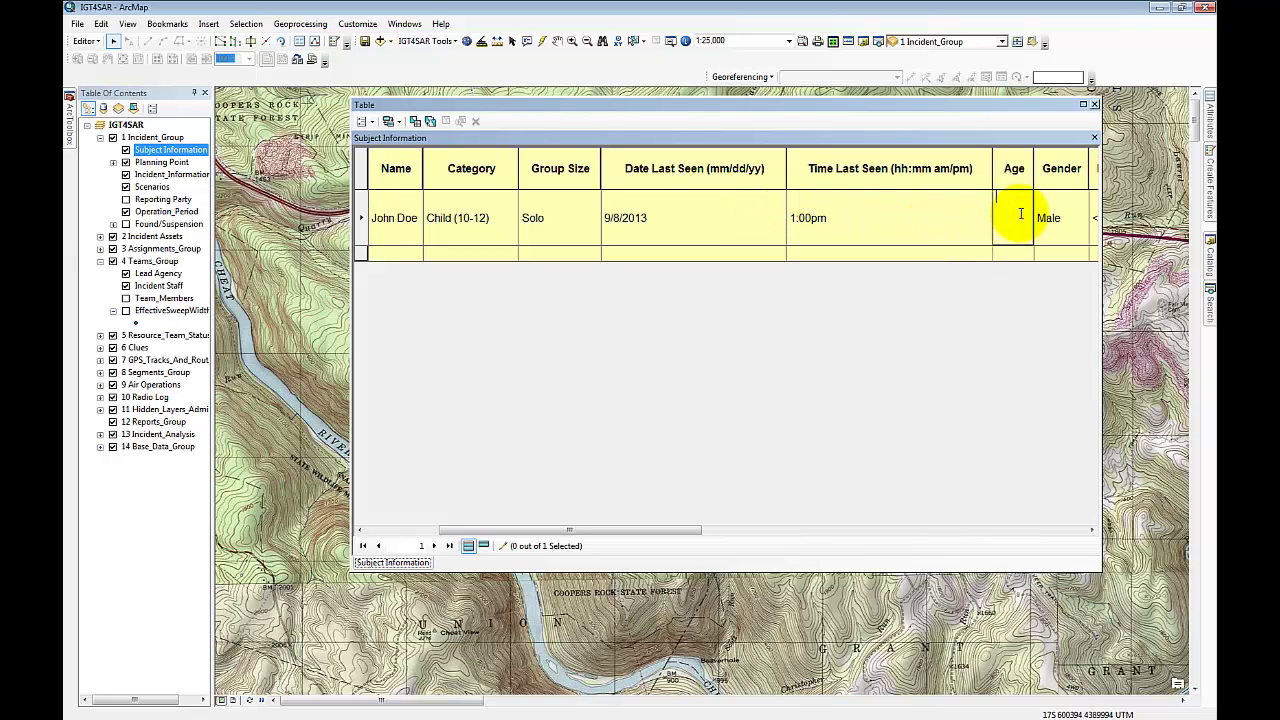
text(10)
key(Return)
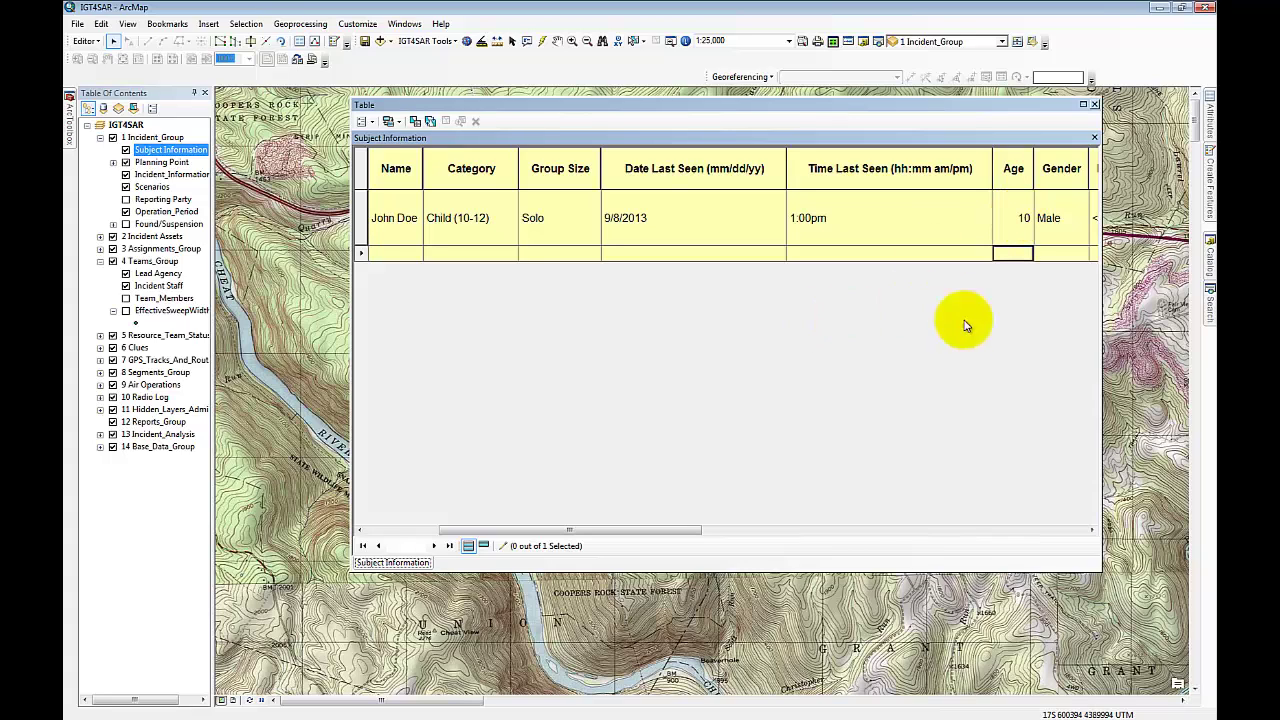
Retype Time Last Seen as '1:00 pm' and scroll across the remaining columns
click(830, 212)
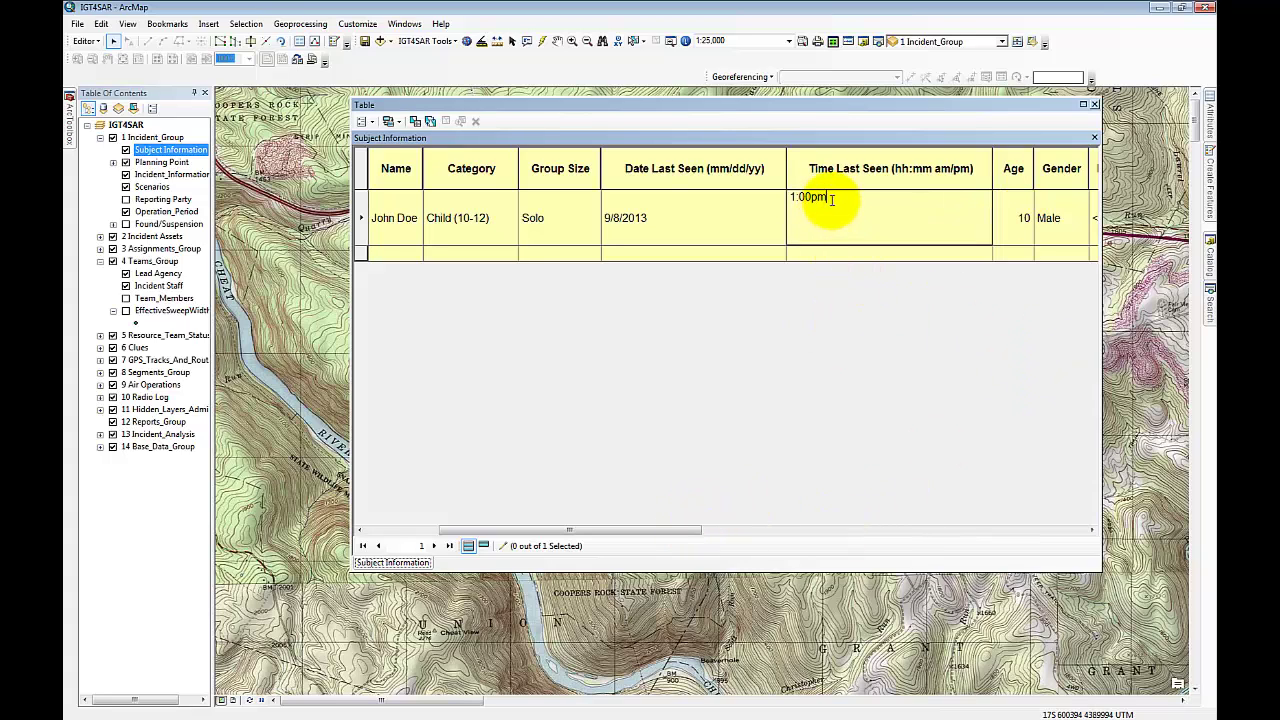
drag(830, 200, 758, 198)
text(1:0)
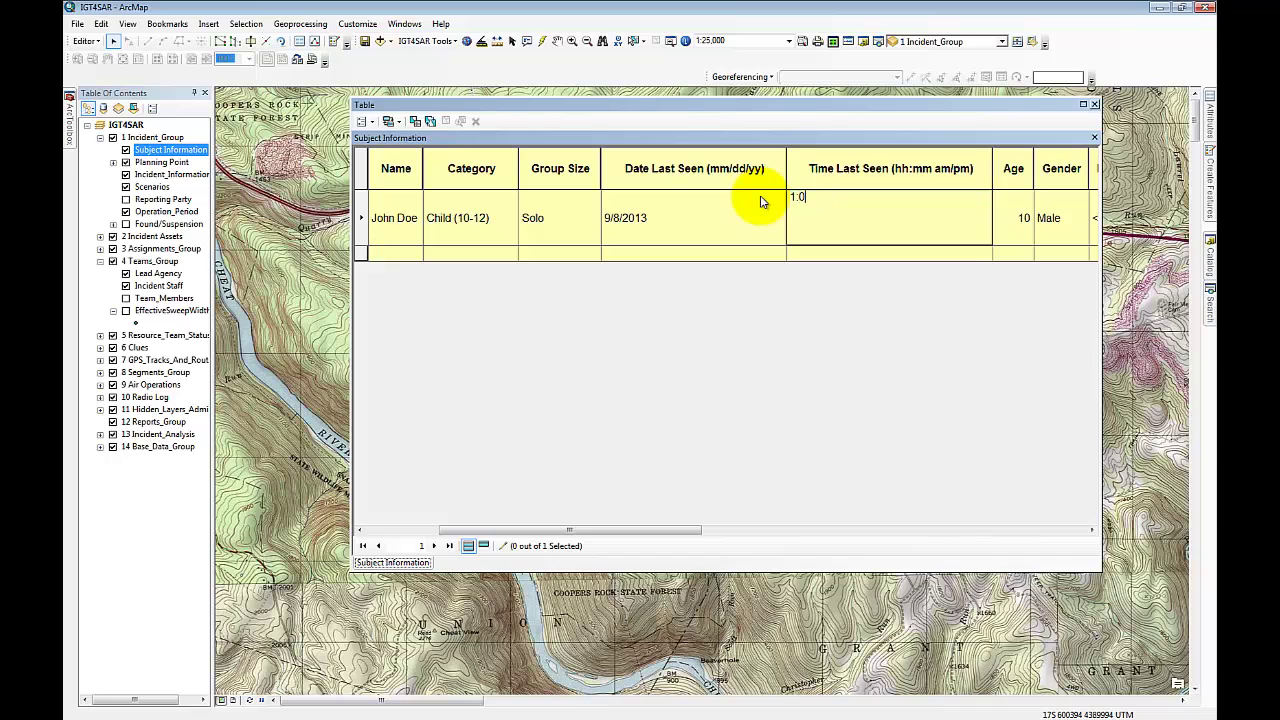
text(0 pm)
key(Return)
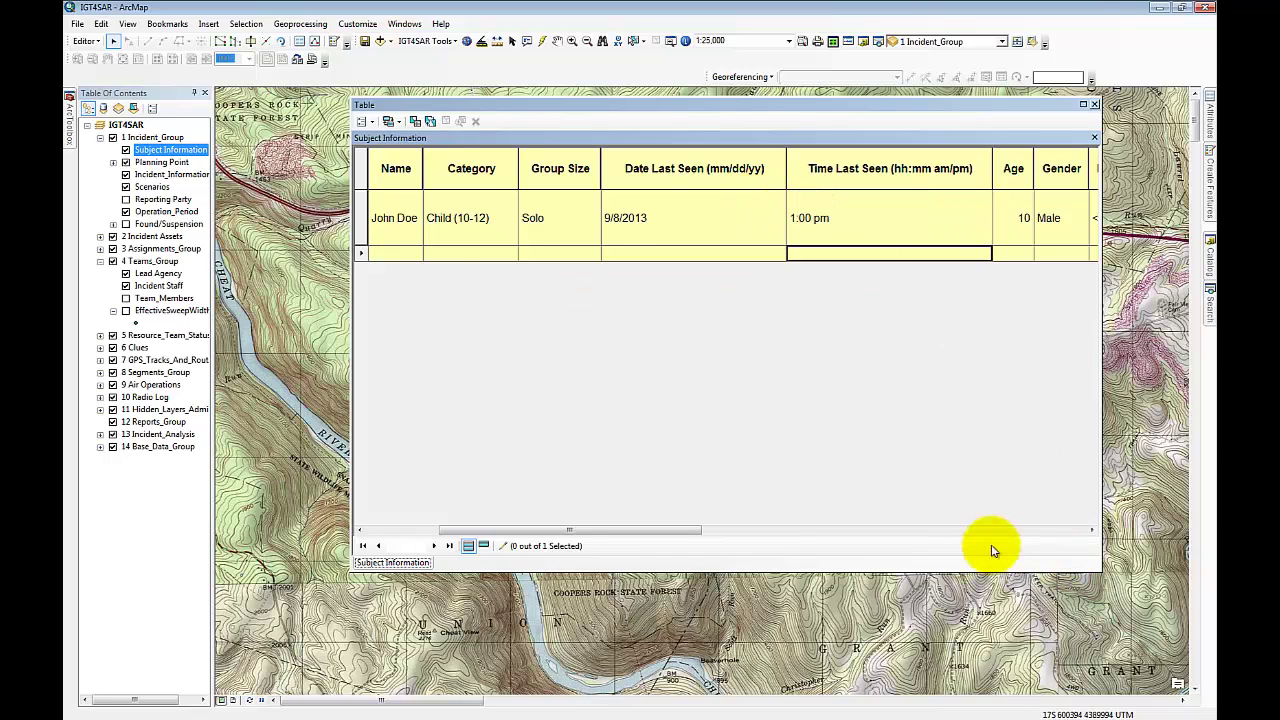
click(1091, 530)
click(1091, 530)
click(1091, 530)
click(1091, 530)
click(1091, 530)
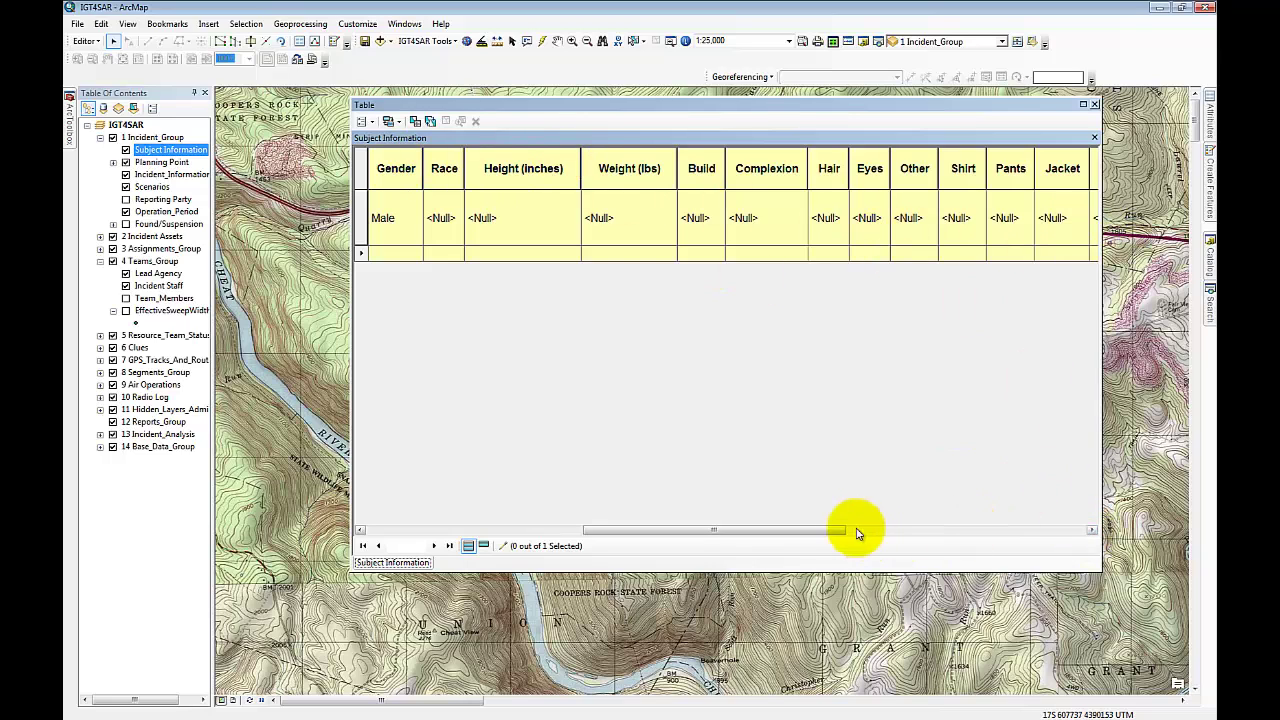
drag(833, 531, 606, 523)
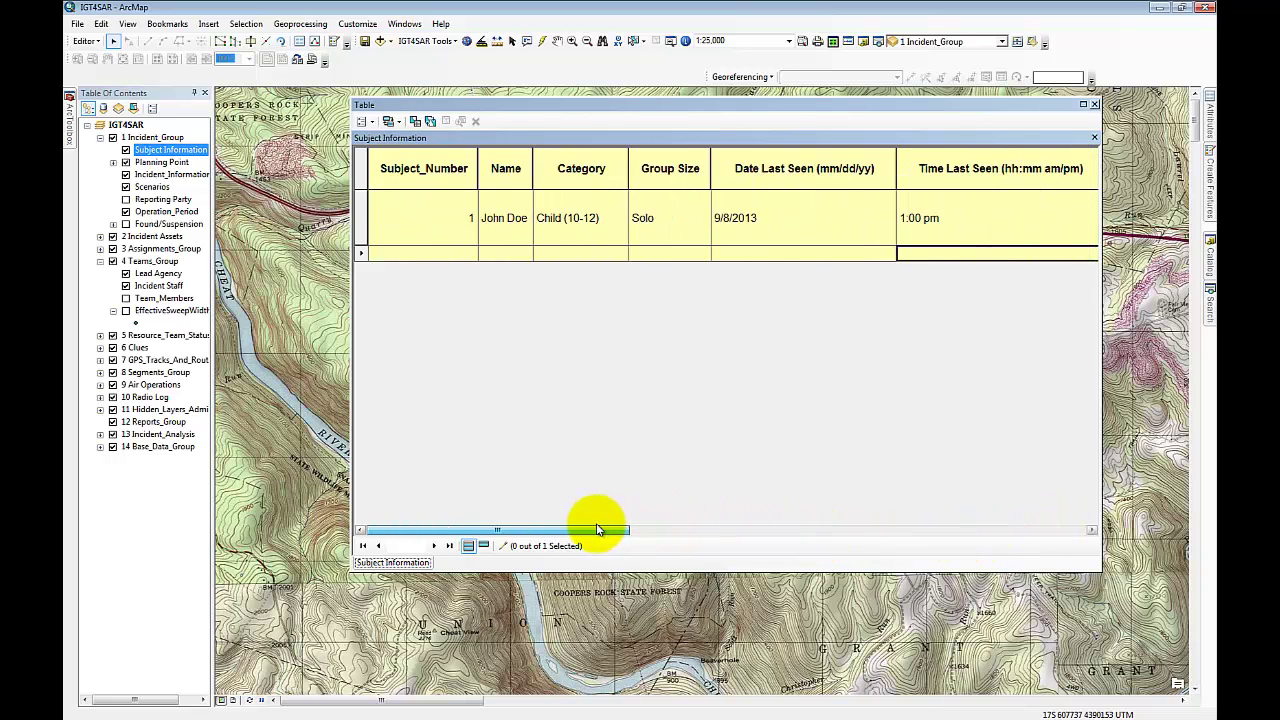
Close the Subject Information table and stop editing
click(1096, 105)
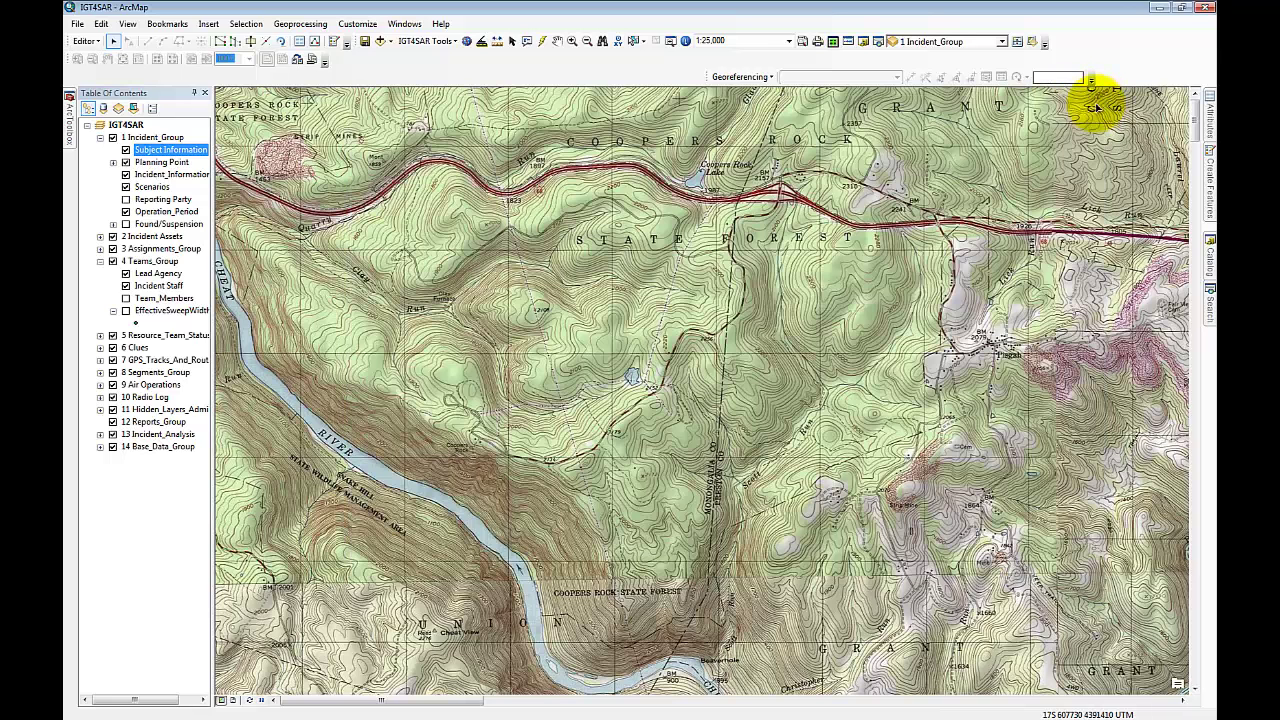
click(86, 42)
click(104, 72)
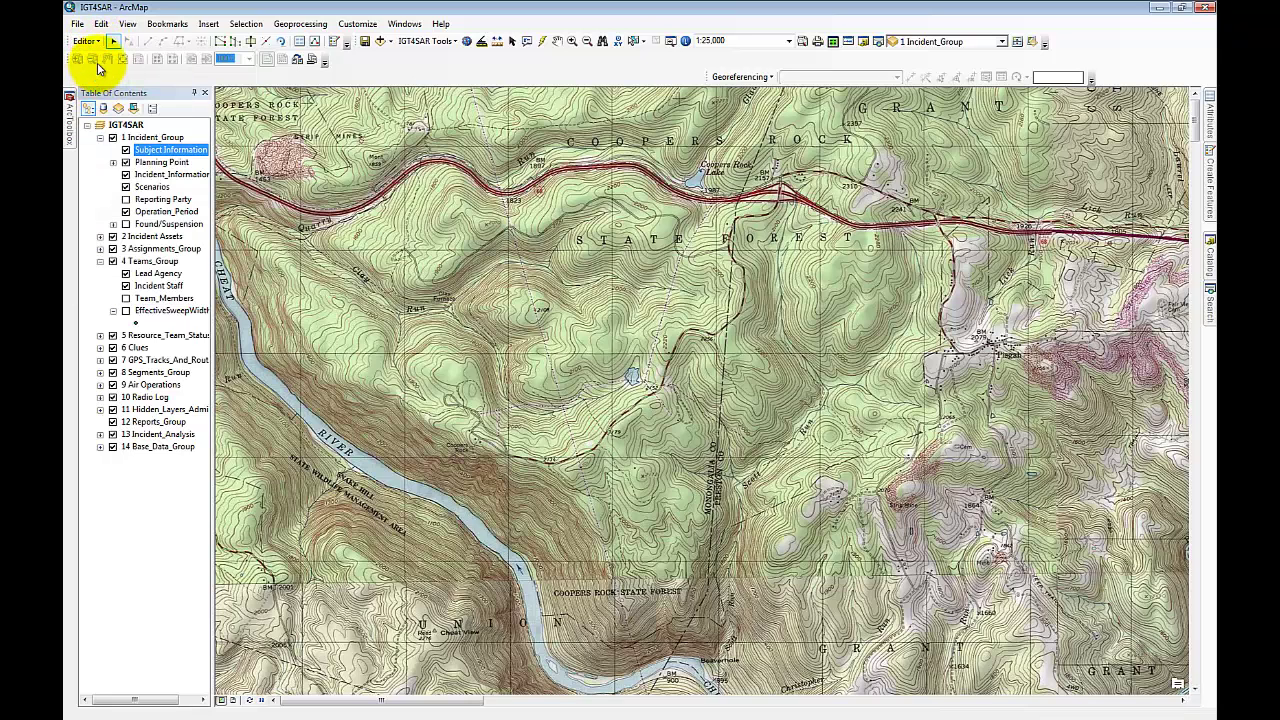
click(86, 41)
click(104, 72)
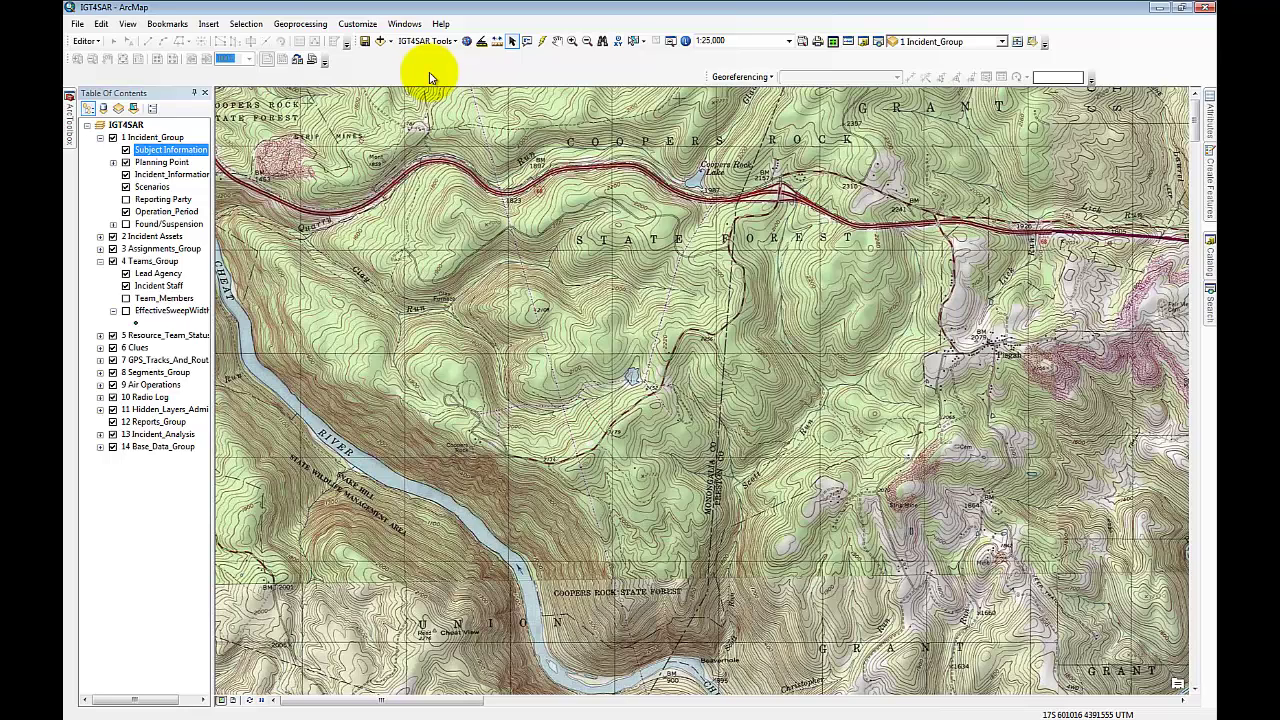
Run the IGT4SAR Update Domains tool on SAR_Default.gdb and close its report
click(424, 41)
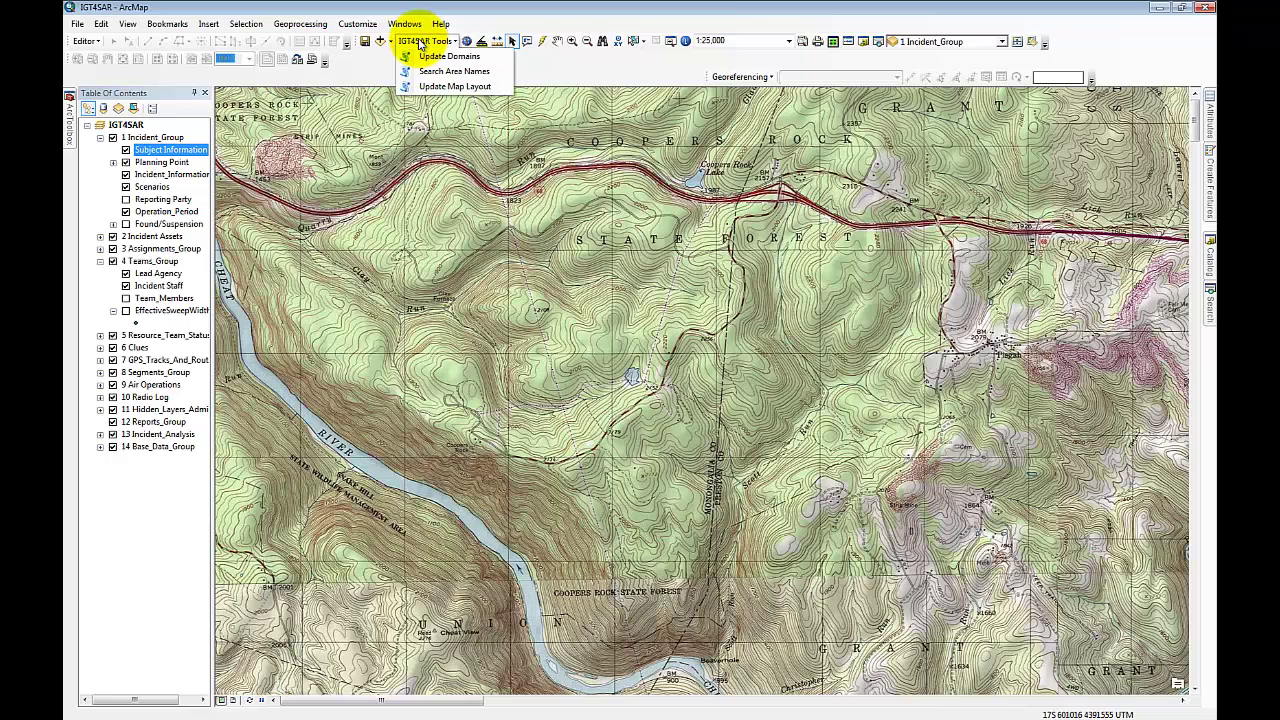
click(449, 57)
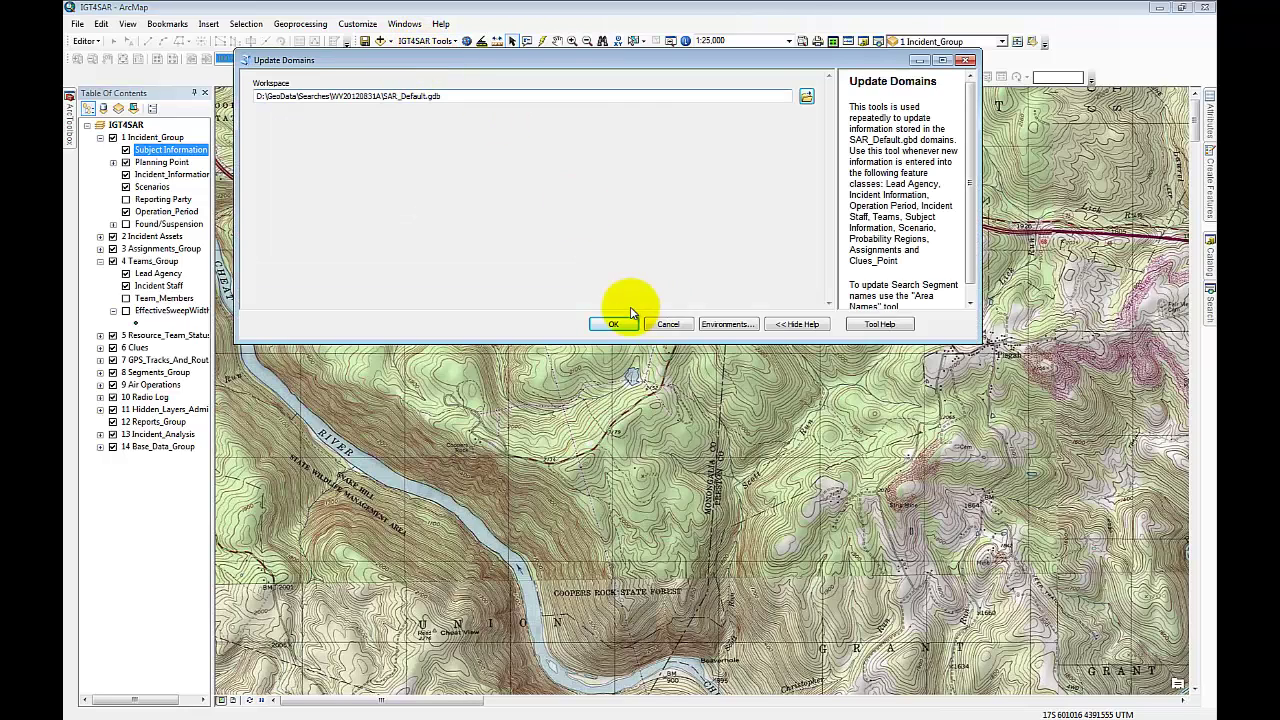
click(611, 322)
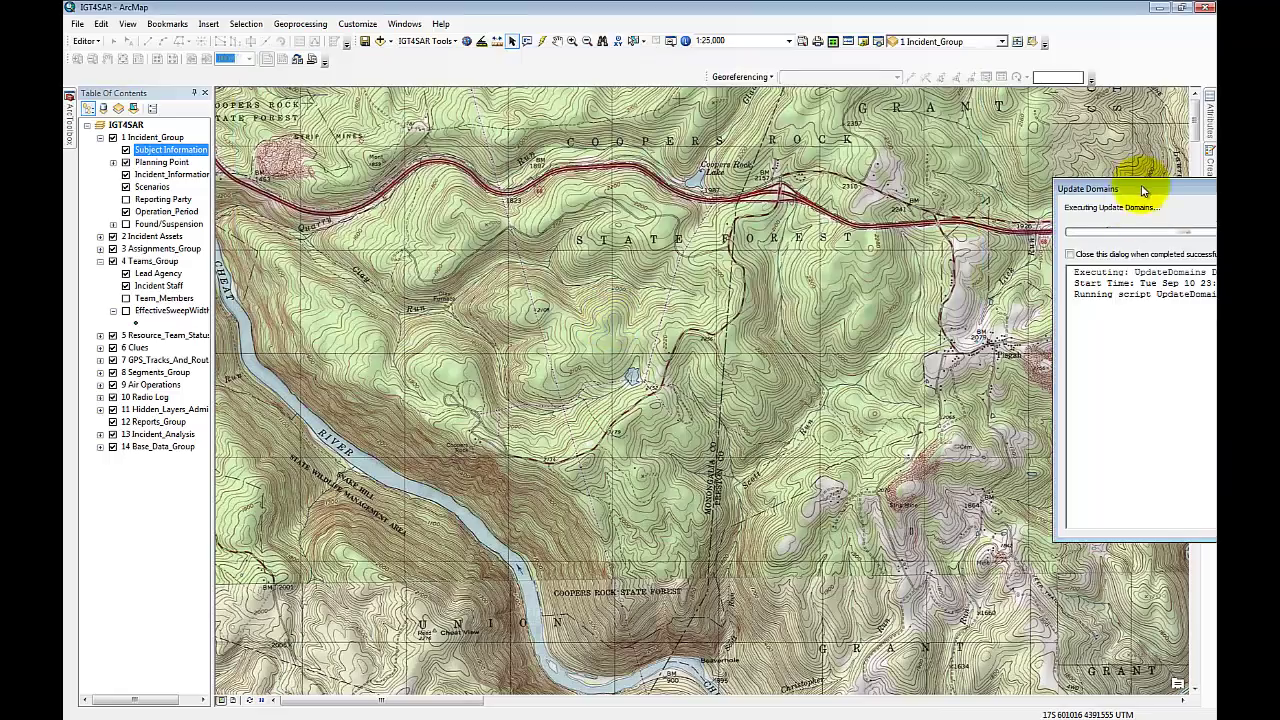
drag(1143, 177, 541, 178)
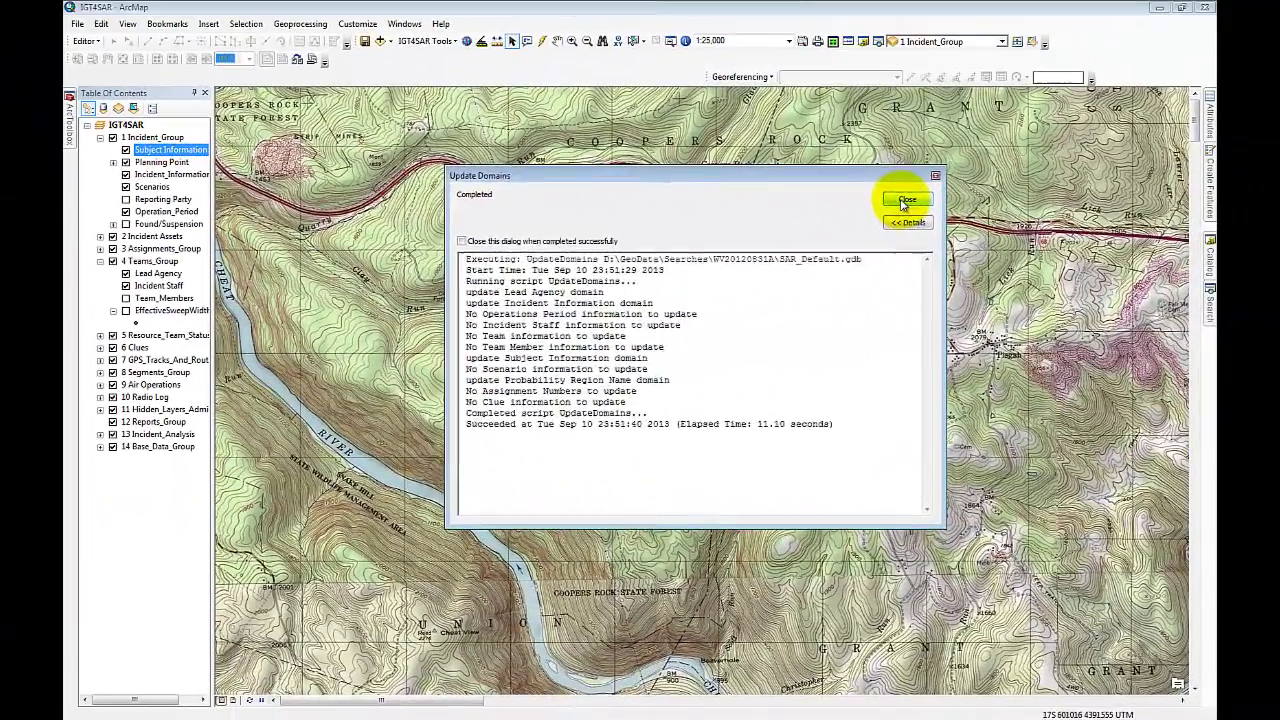
click(905, 199)
Start editing Incident_Information and open its attribute table
right_click(170, 174)
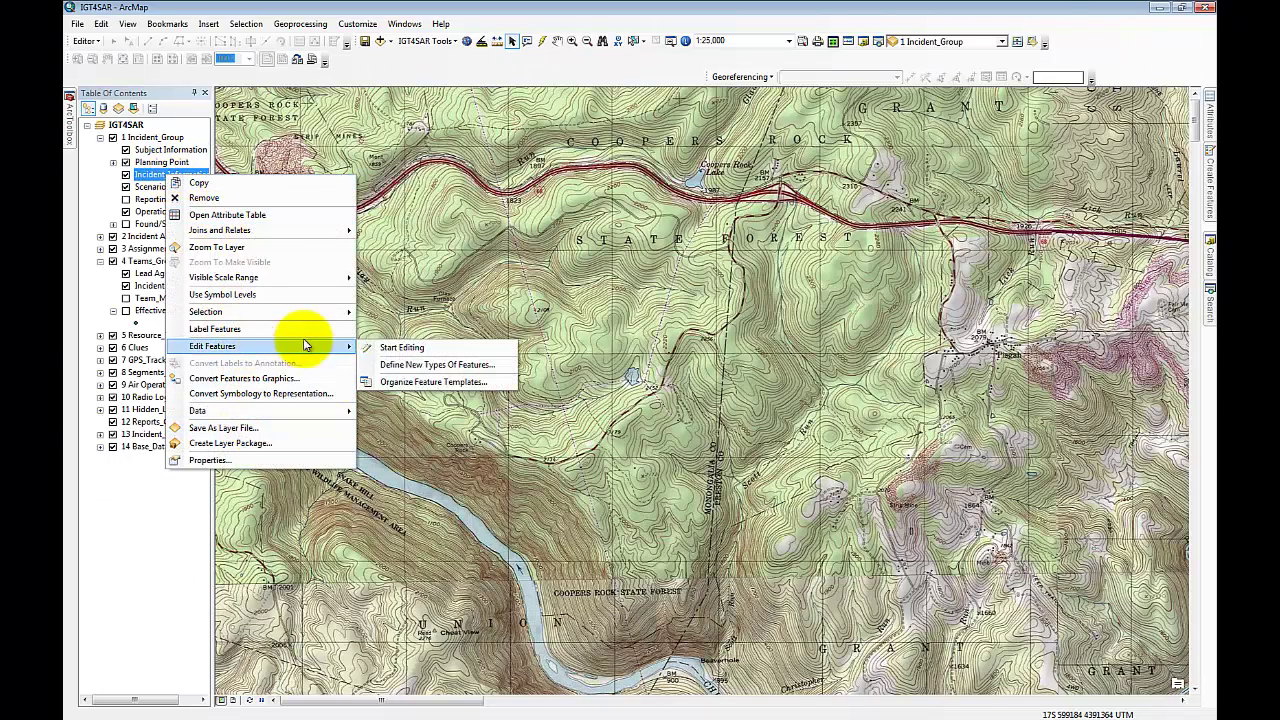
mouse_move(335, 346)
click(392, 347)
right_click(188, 177)
click(213, 218)
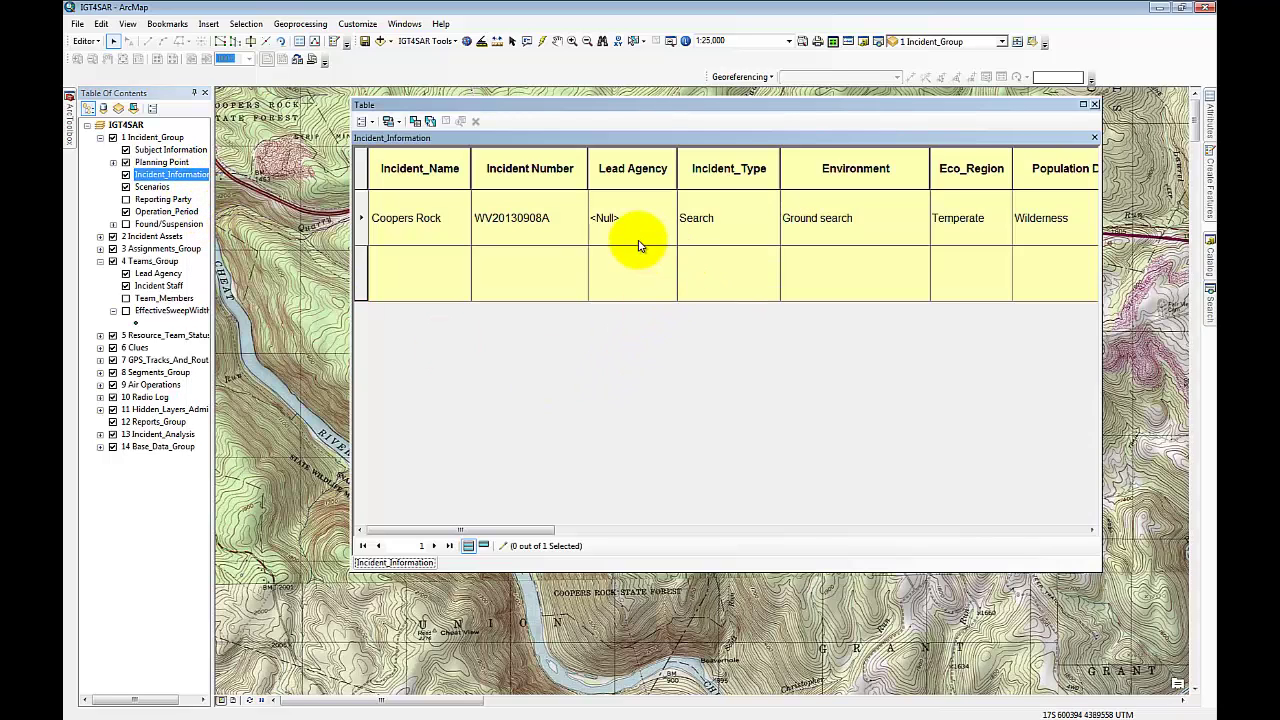
Widen the Lead Agency column and choose West Virginia State Police from its list
drag(677, 171, 762, 172)
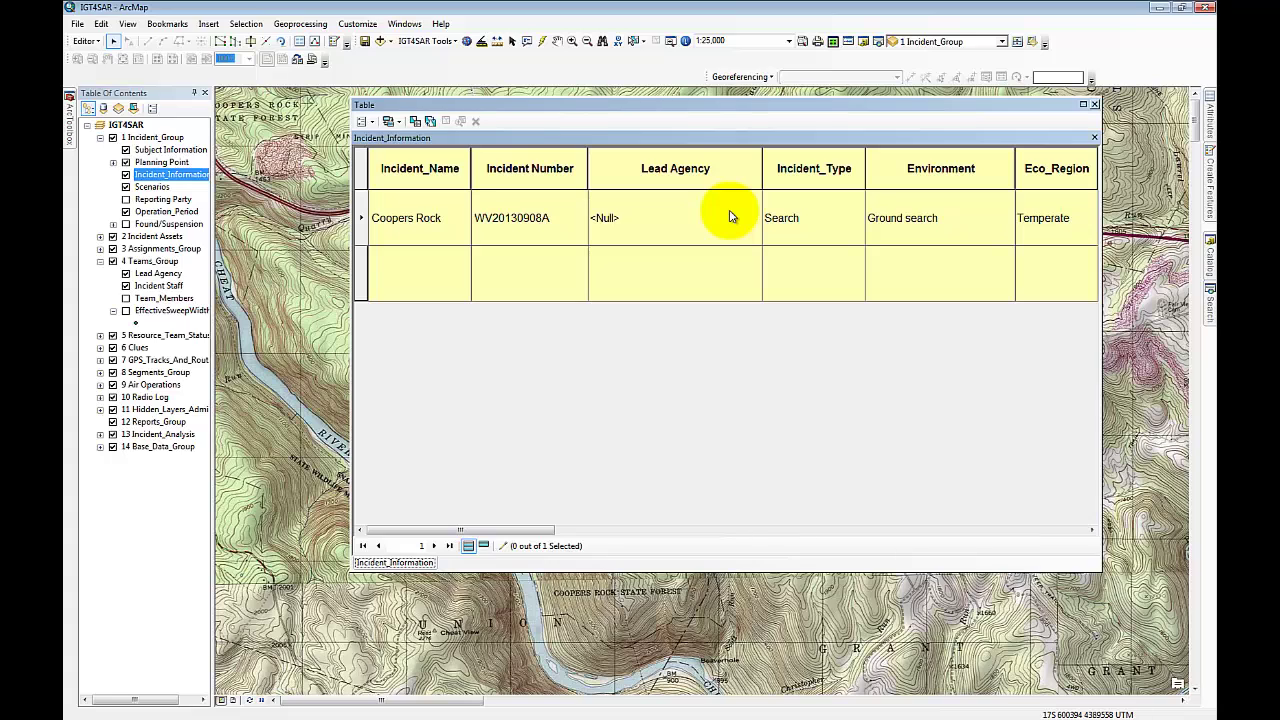
click(730, 216)
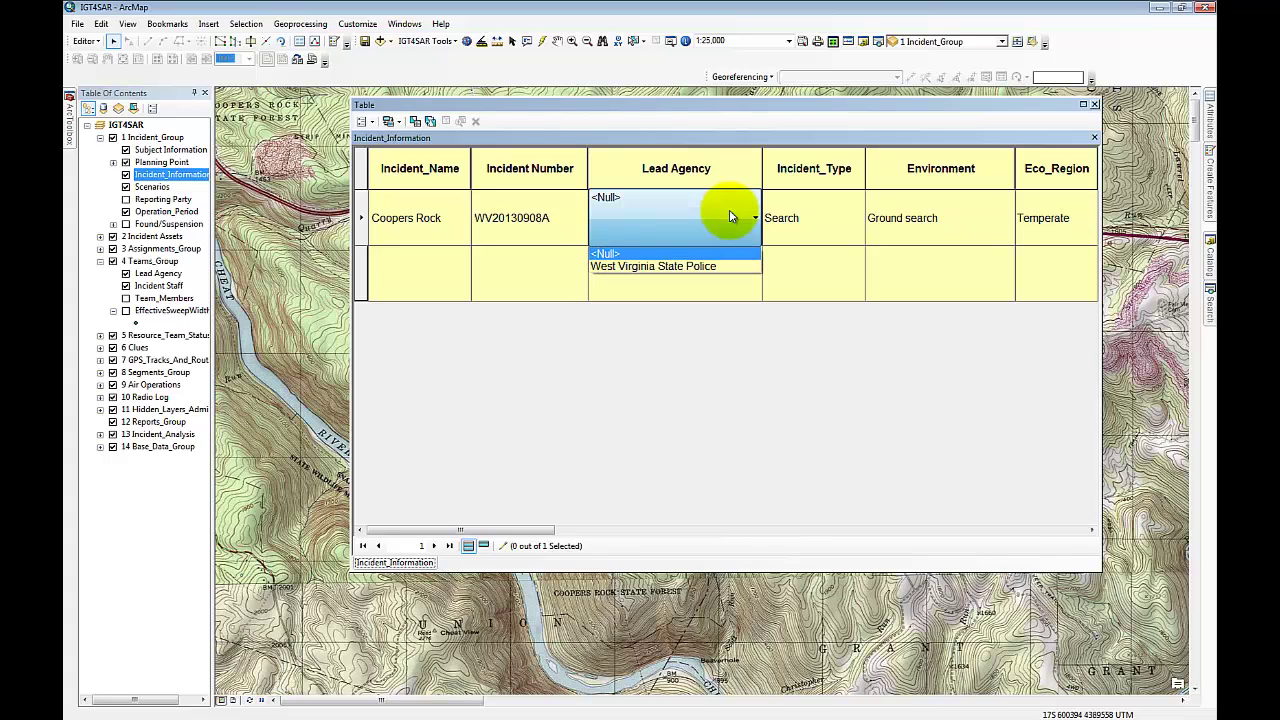
click(681, 268)
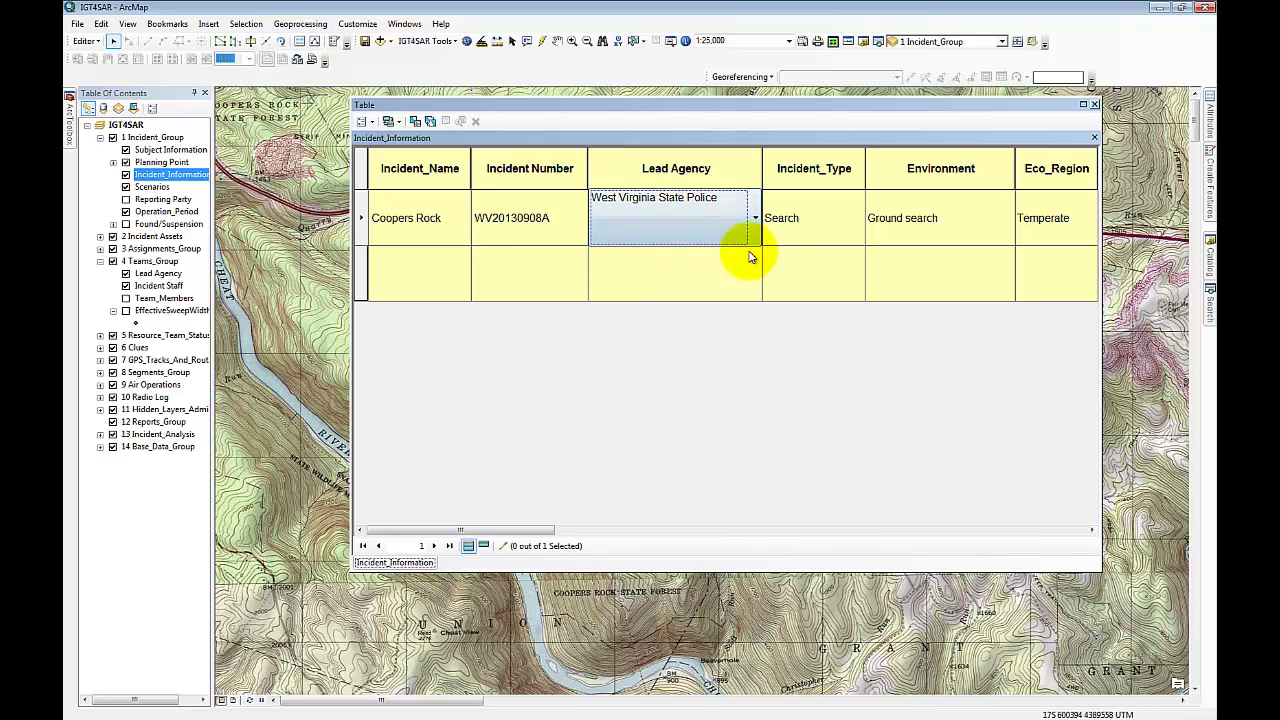
click(686, 266)
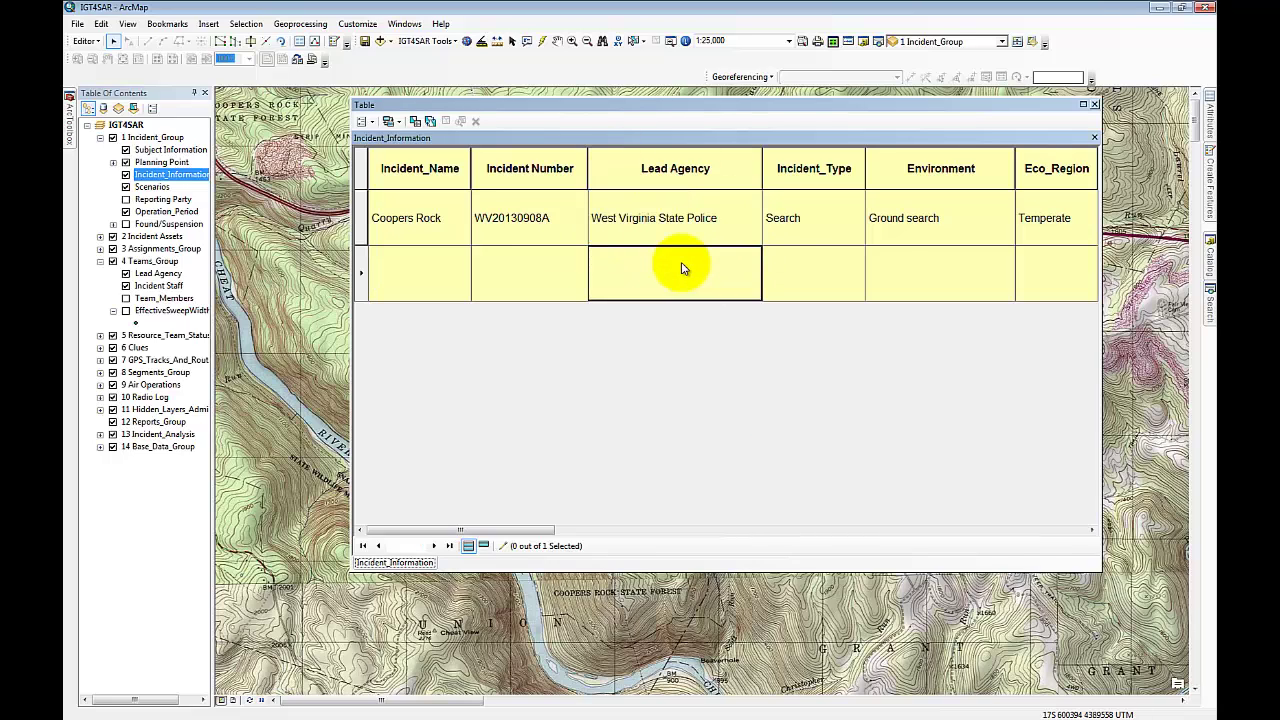
Close the Incident_Information table, stop editing, and zoom the map to about 1:6,000
click(1097, 106)
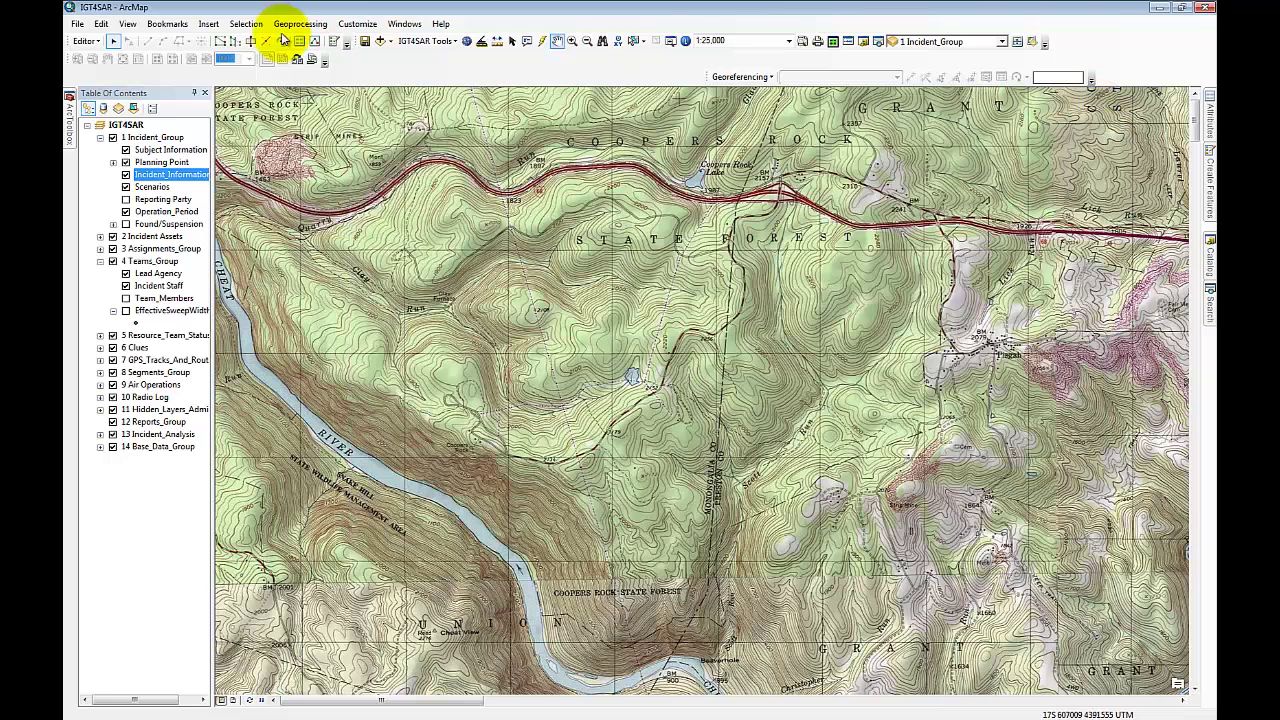
click(85, 41)
click(102, 72)
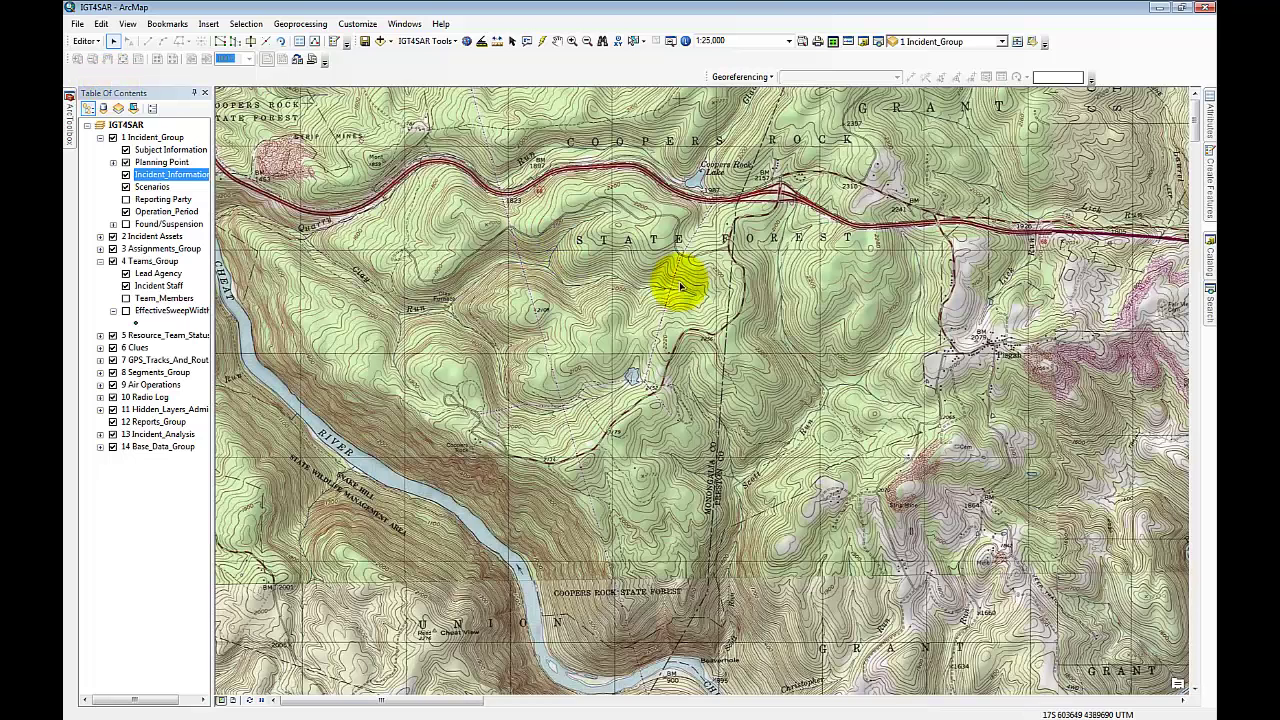
scroll(688, 436, down, 5)
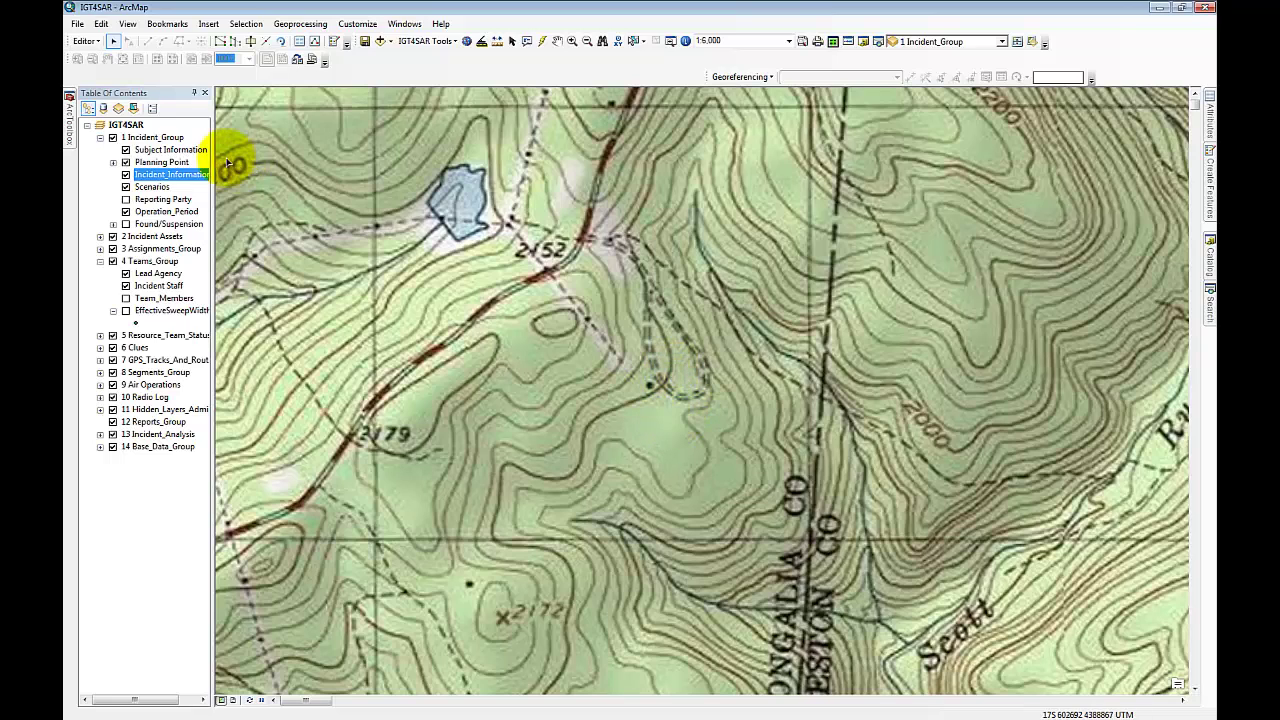
Start editing the Planning Point layer and select the PLS feature template for a new point
right_click(174, 165)
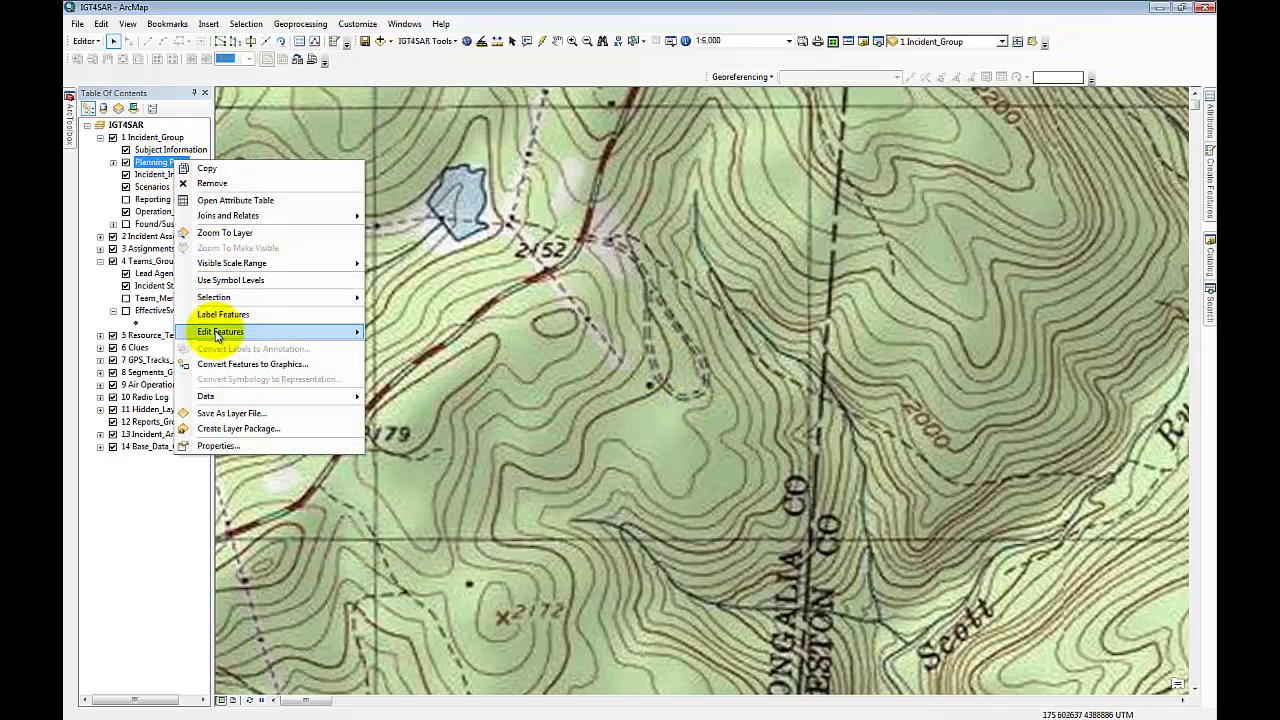
mouse_move(224, 337)
click(1210, 180)
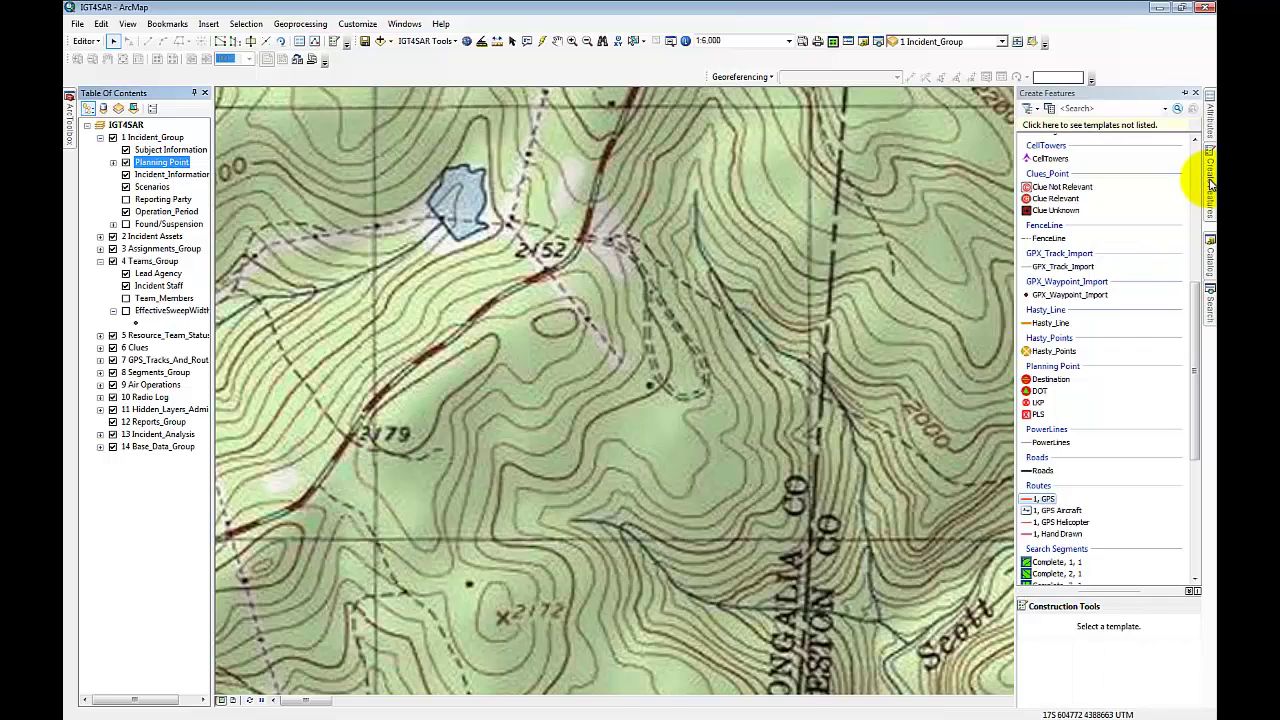
click(1037, 414)
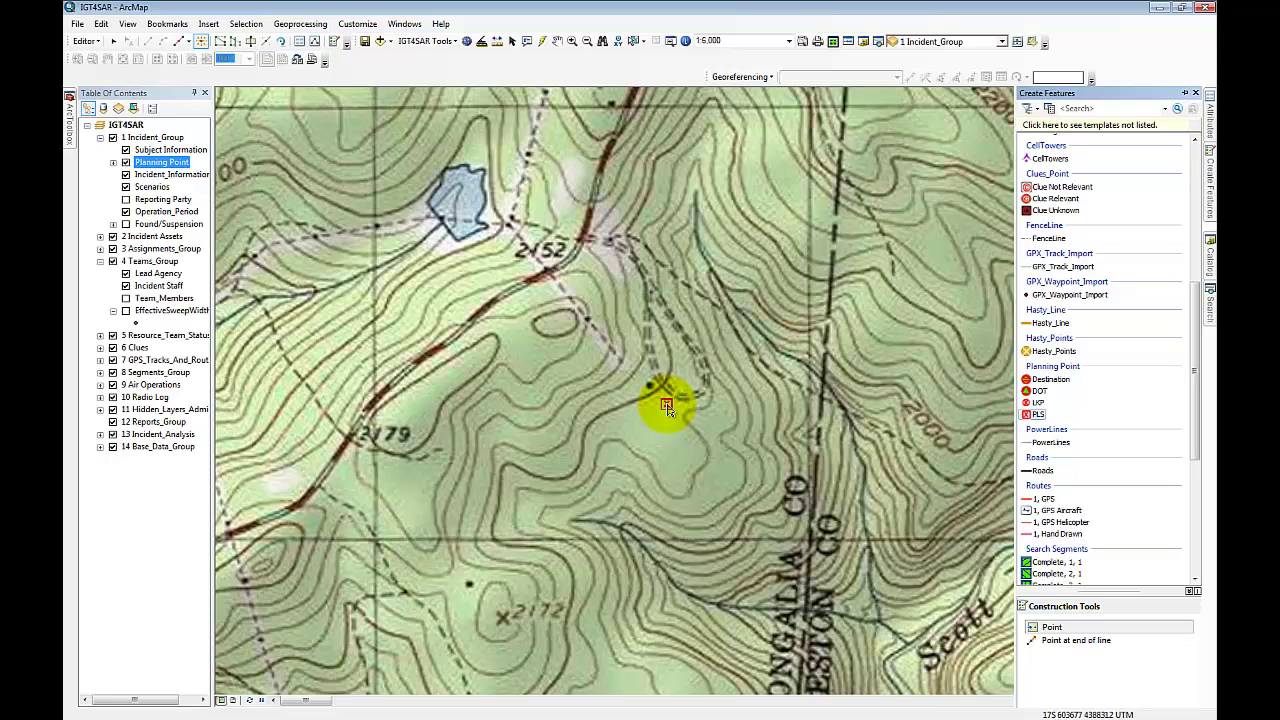
Place the PLS point on the trail near map centre and set its Incident_Name to Coopers Rock
click(666, 405)
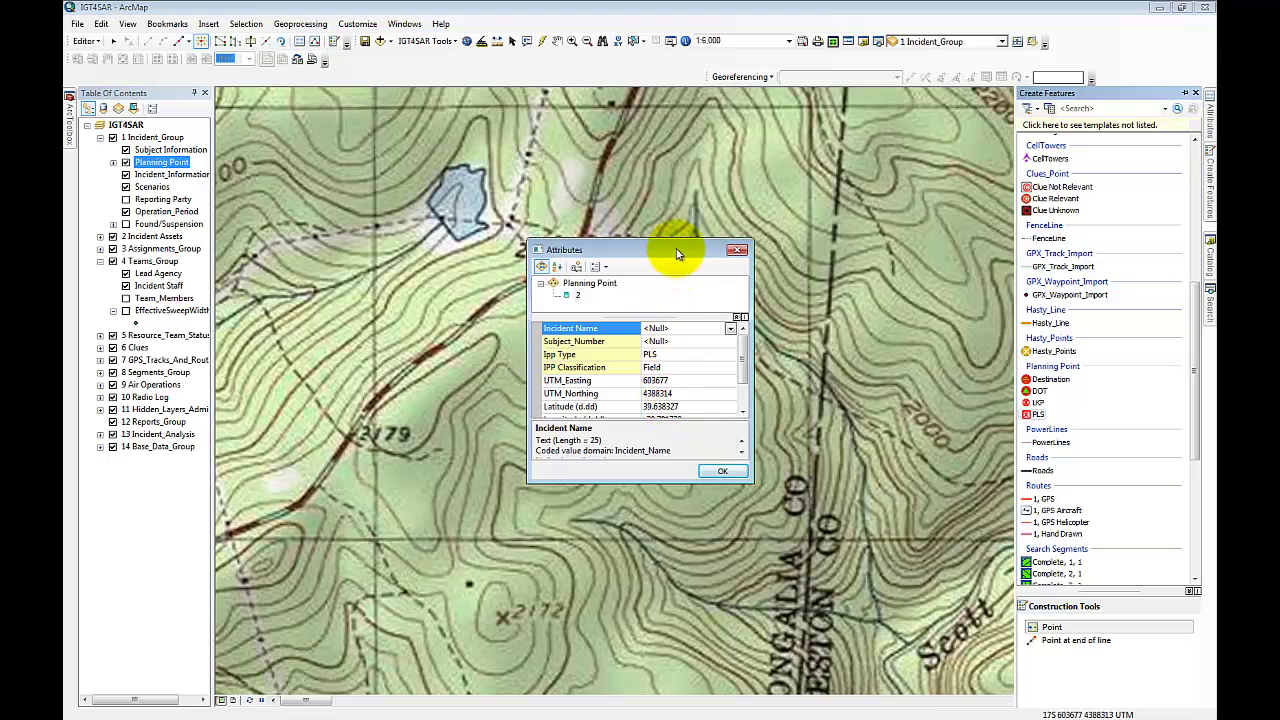
drag(676, 254, 918, 266)
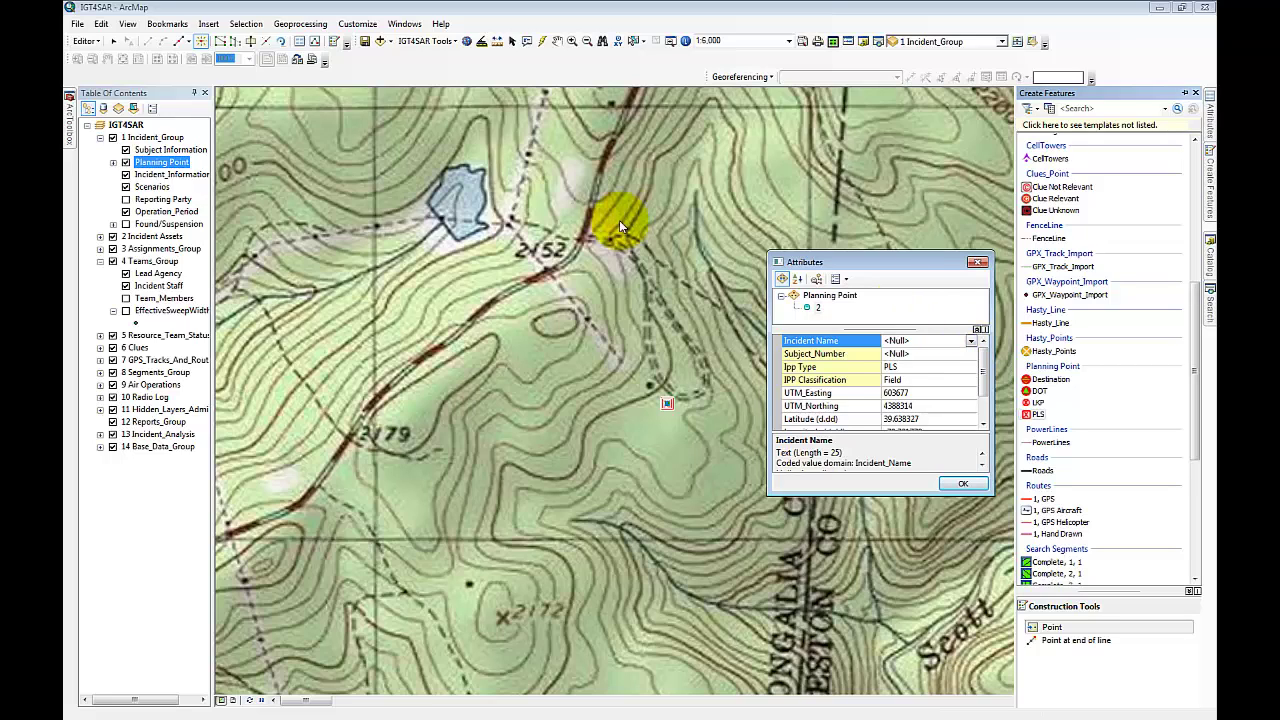
click(886, 340)
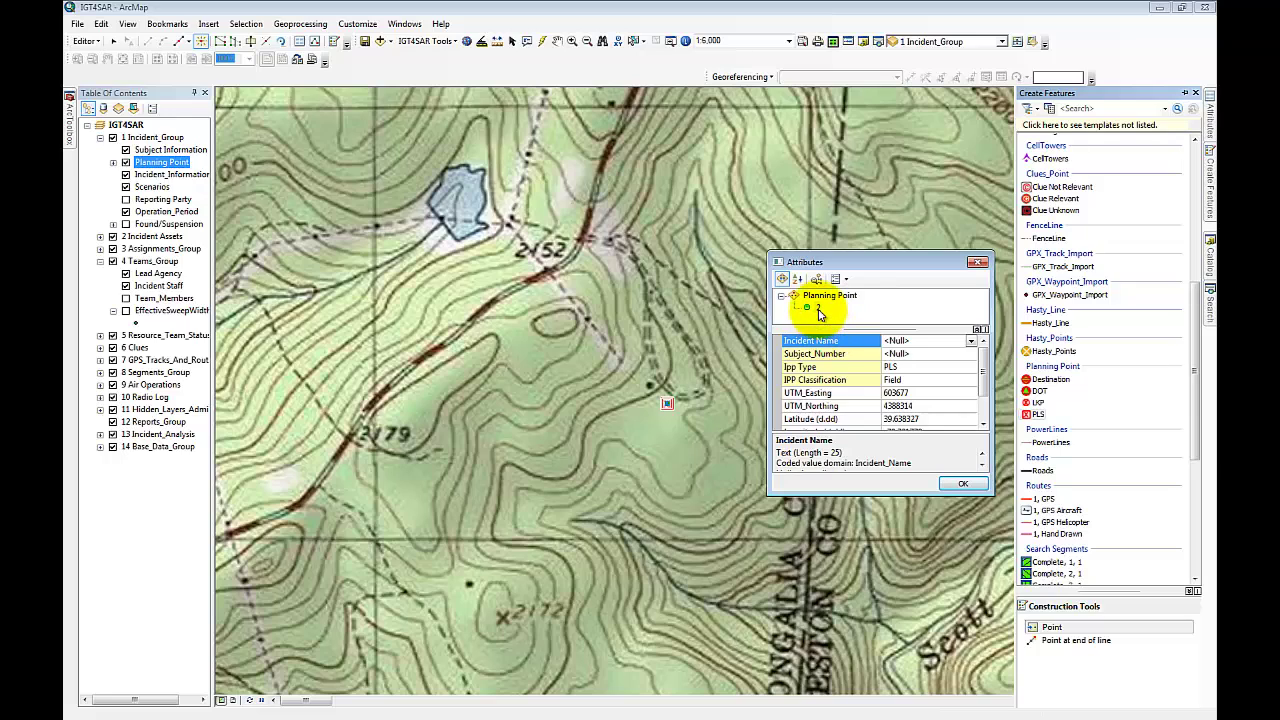
click(972, 343)
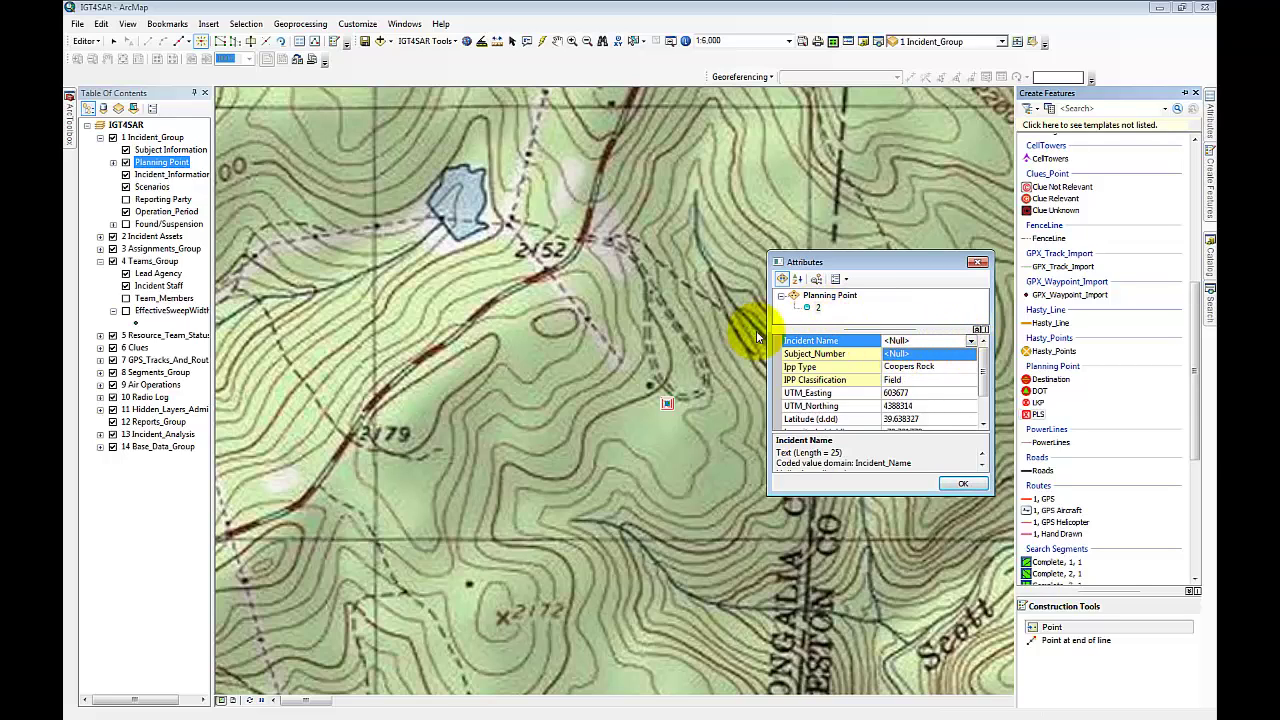
click(908, 366)
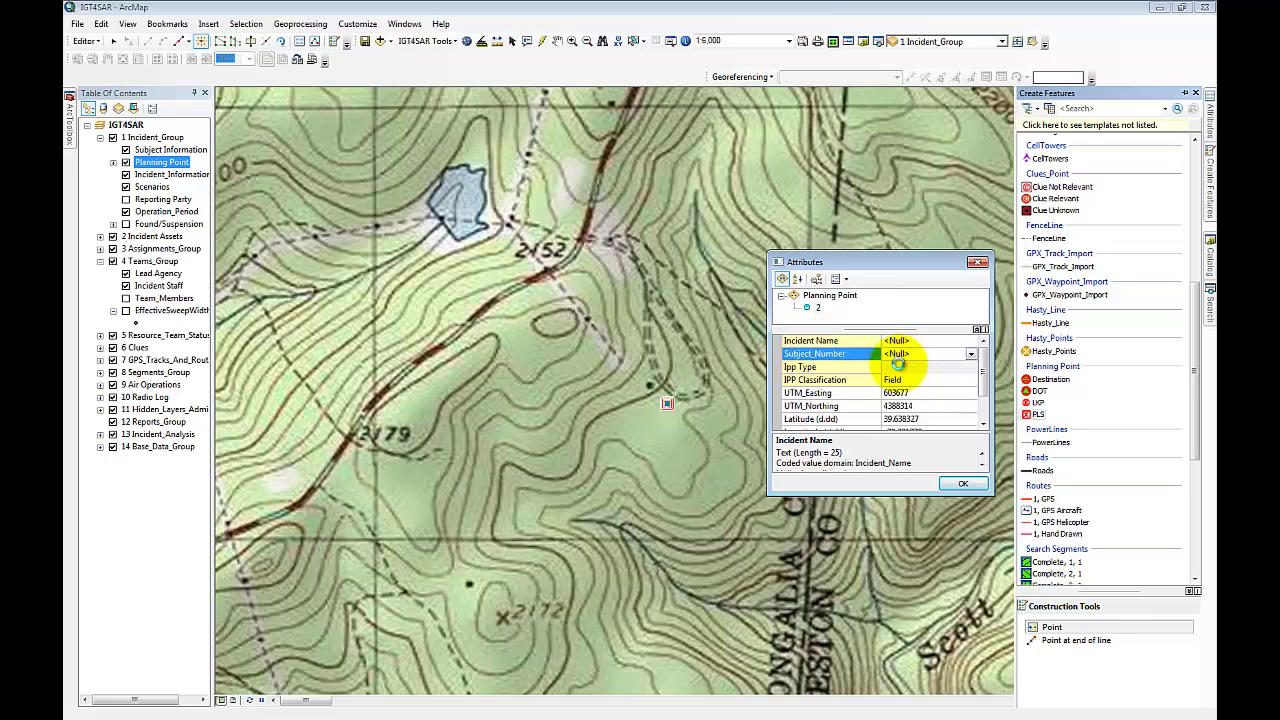
Assign the subject in Subject_Number and keep the IPP classification as Field
click(972, 355)
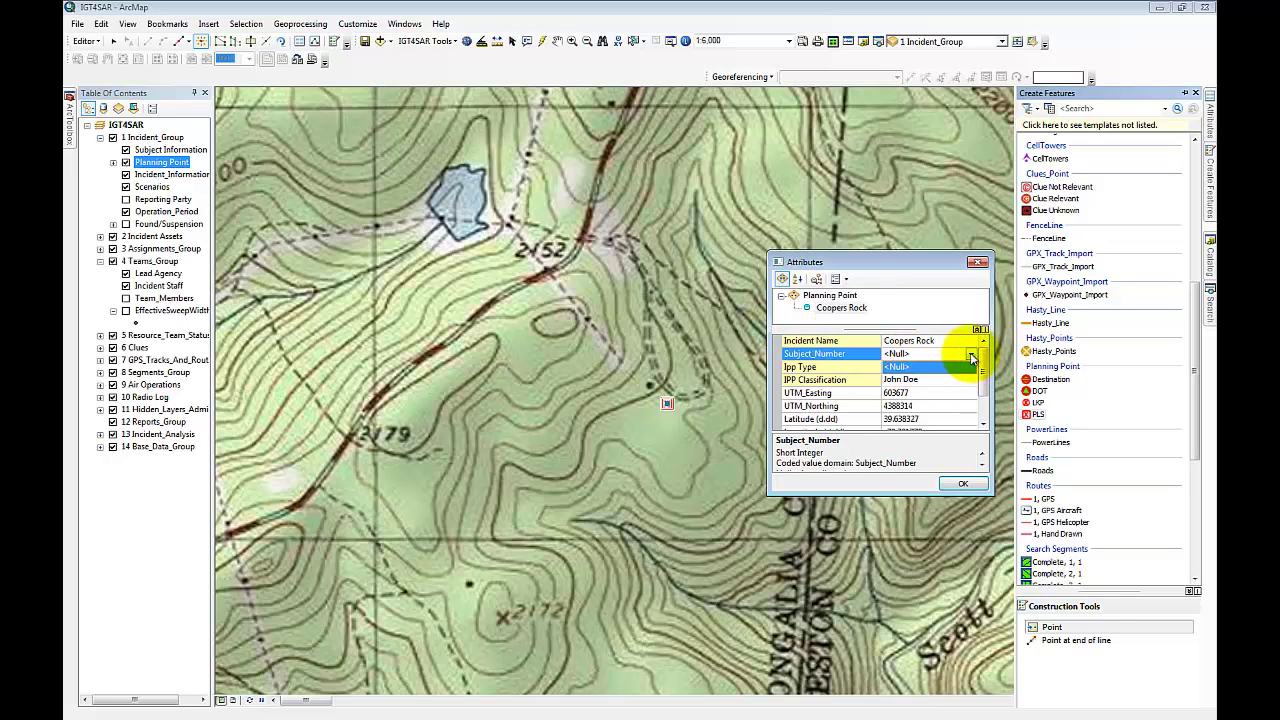
click(900, 380)
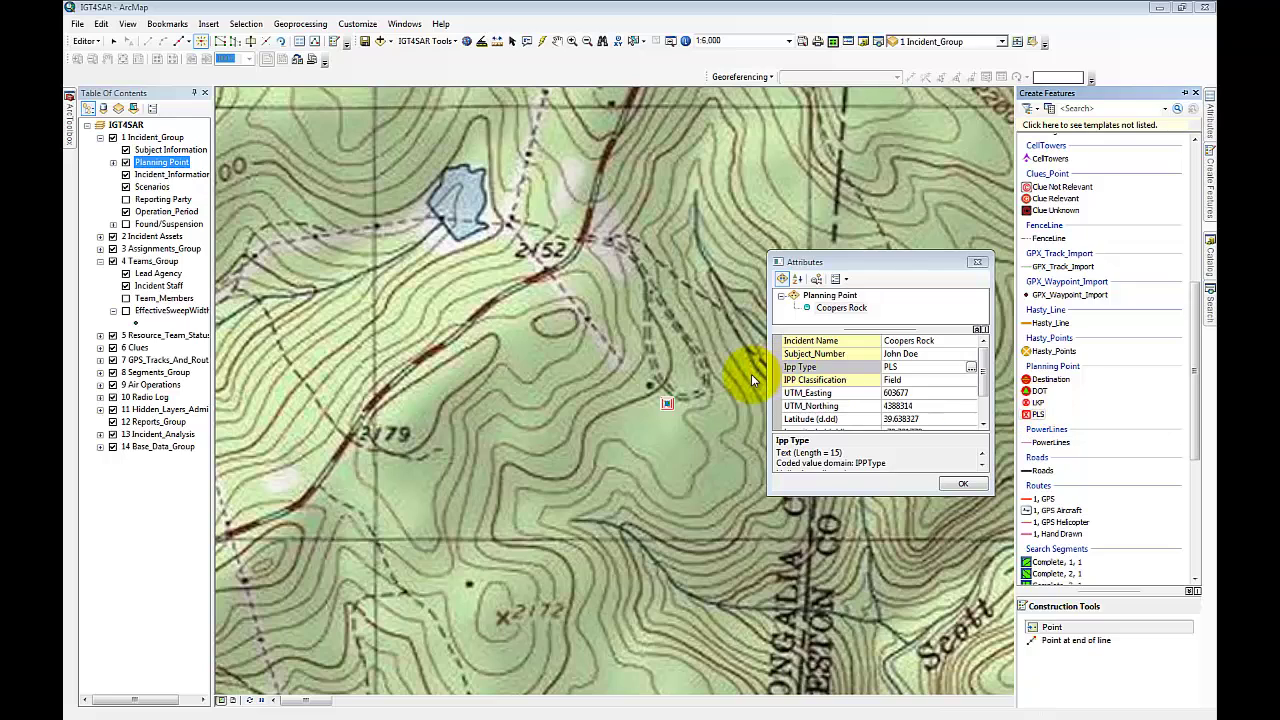
click(897, 381)
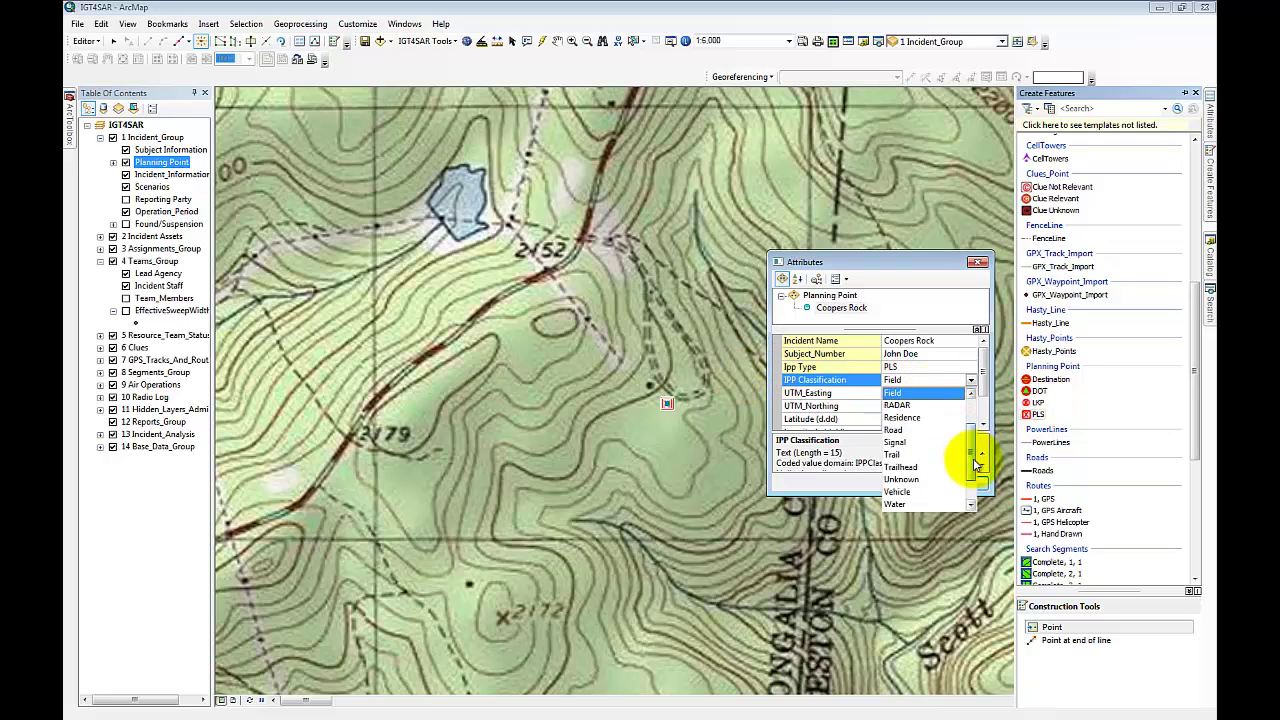
mouse_move(971, 448)
mouse_down()
mouse_move(972, 420)
mouse_move(971, 457)
mouse_up()
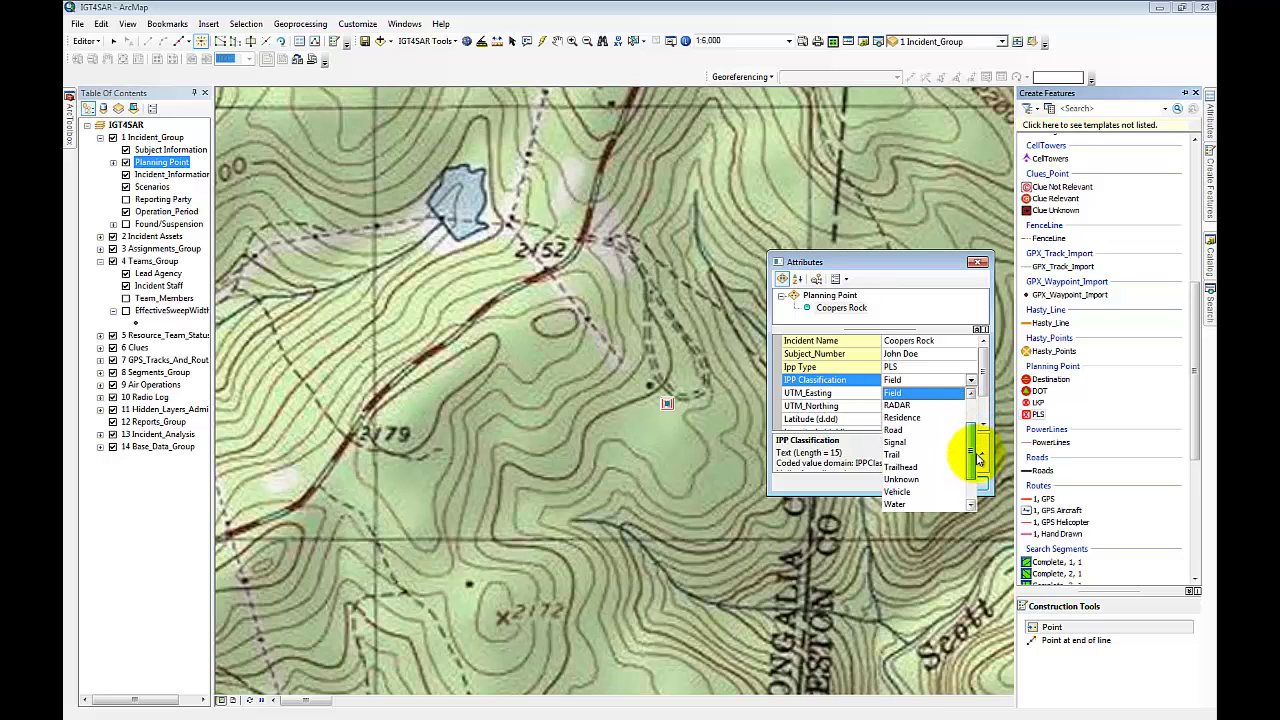
click(891, 393)
drag(980, 378, 980, 394)
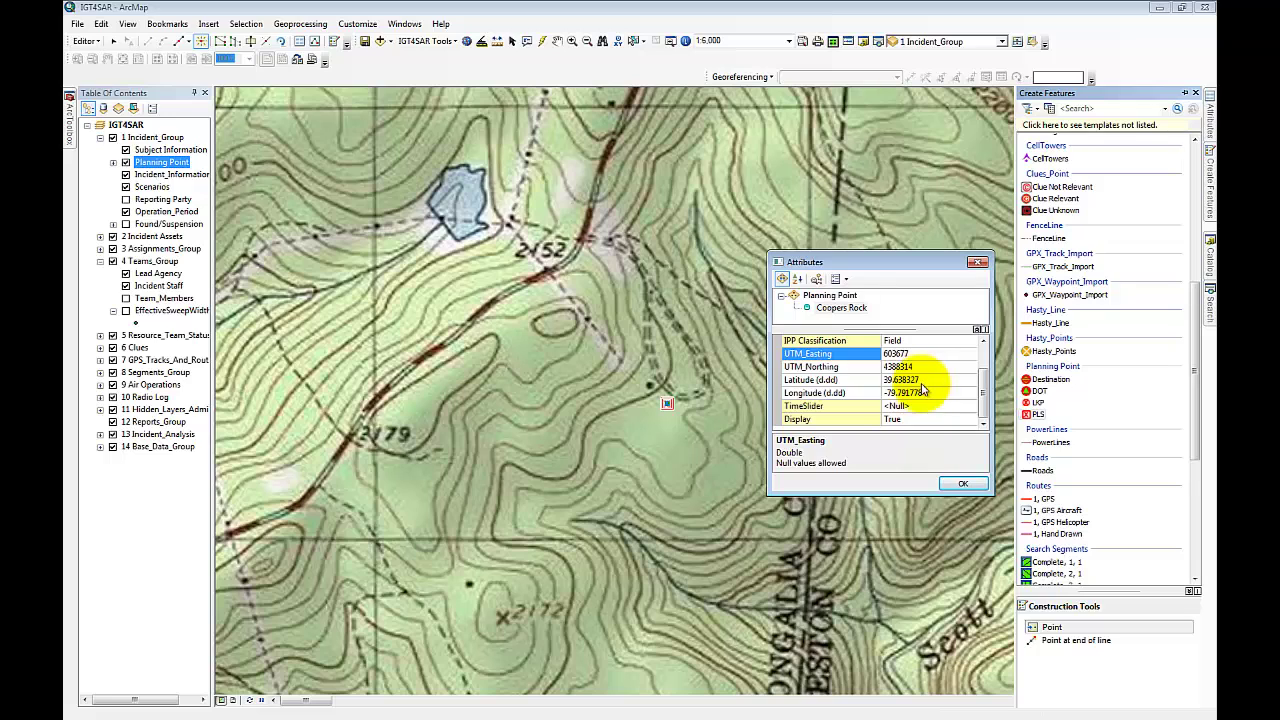
Close the Attributes window, save the planning point edits, and stop editing
click(962, 486)
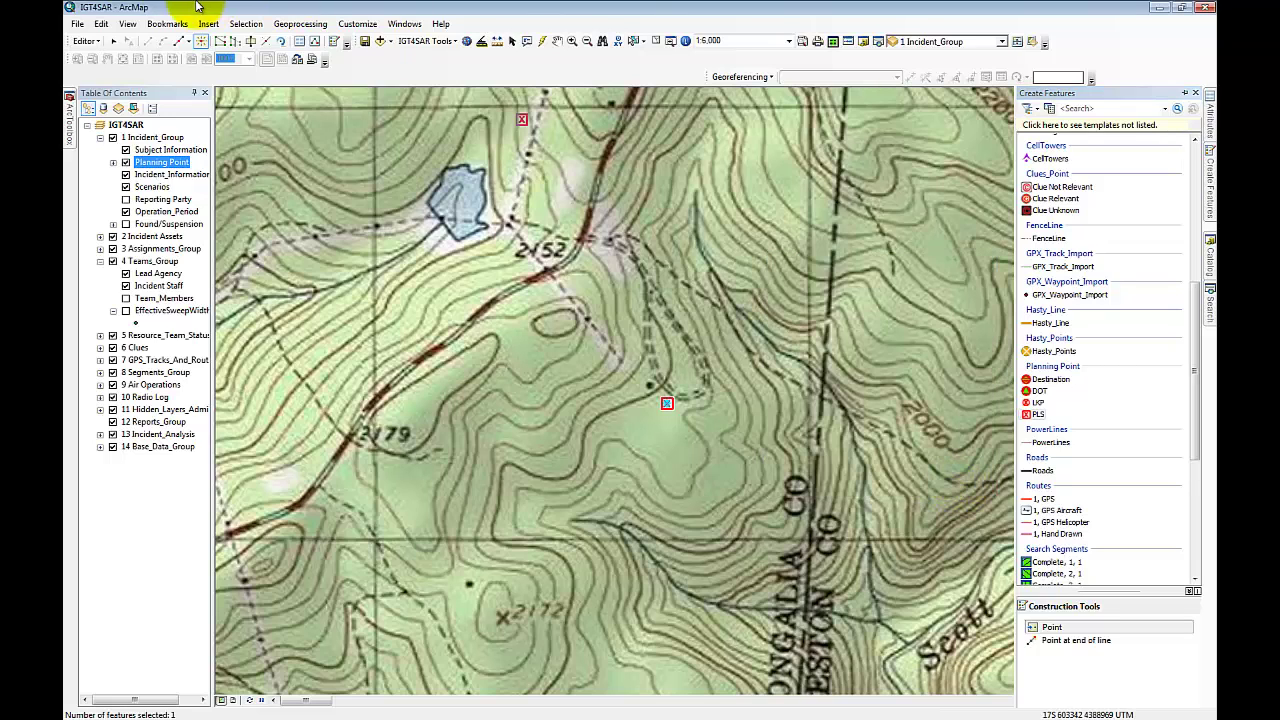
click(84, 41)
click(107, 89)
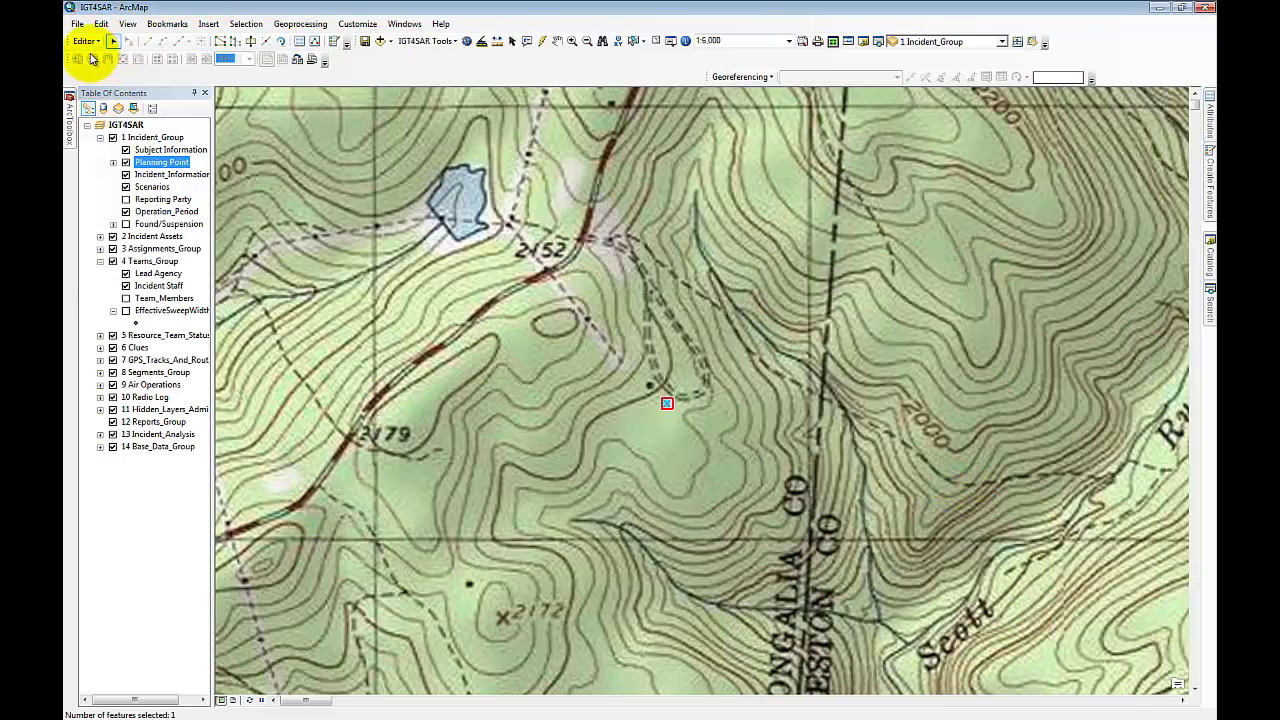
click(88, 41)
click(108, 71)
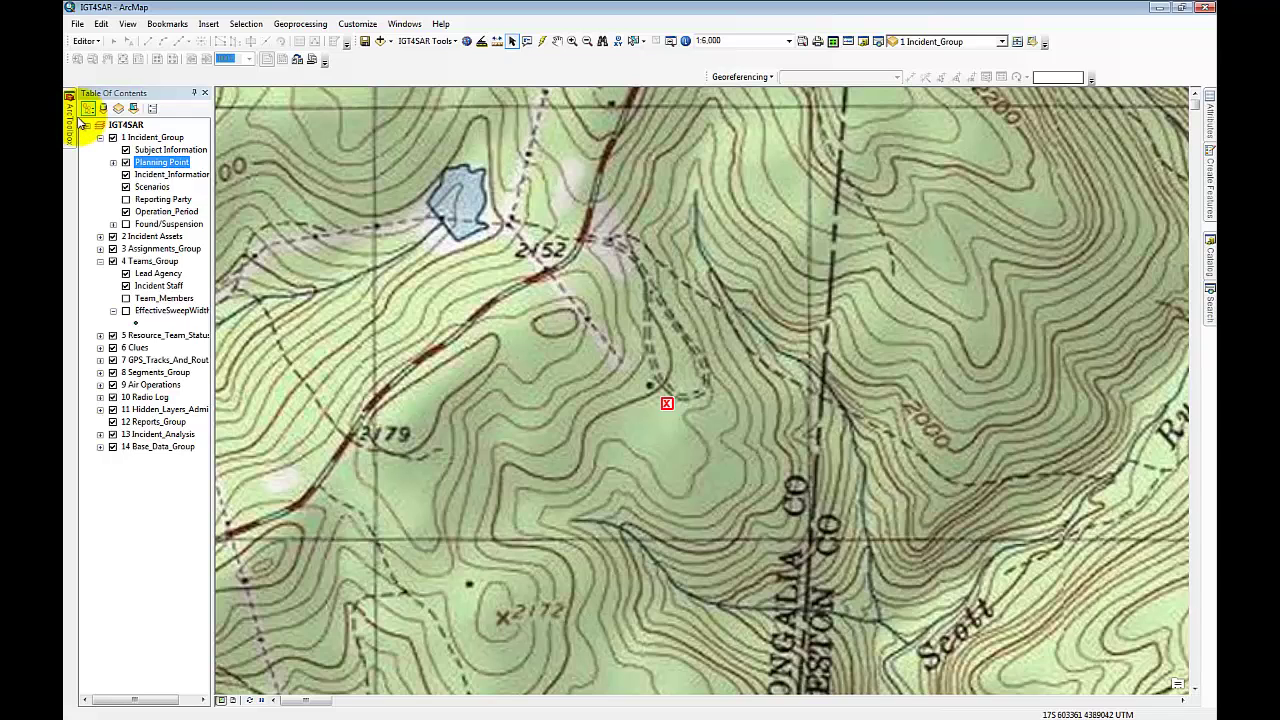
Open A. Statistical Search Area - IPP from SAR_Toolbox10b > Planning_ExtendedVersion in ArcToolbox
click(70, 115)
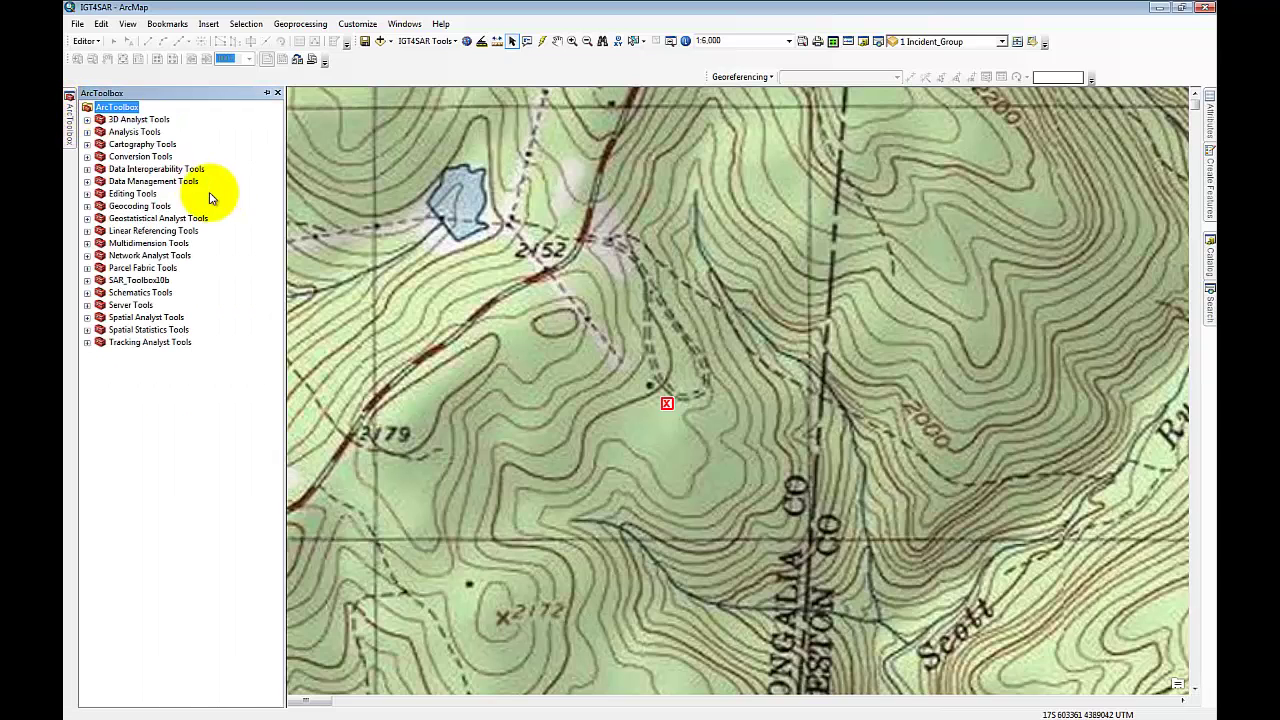
click(87, 280)
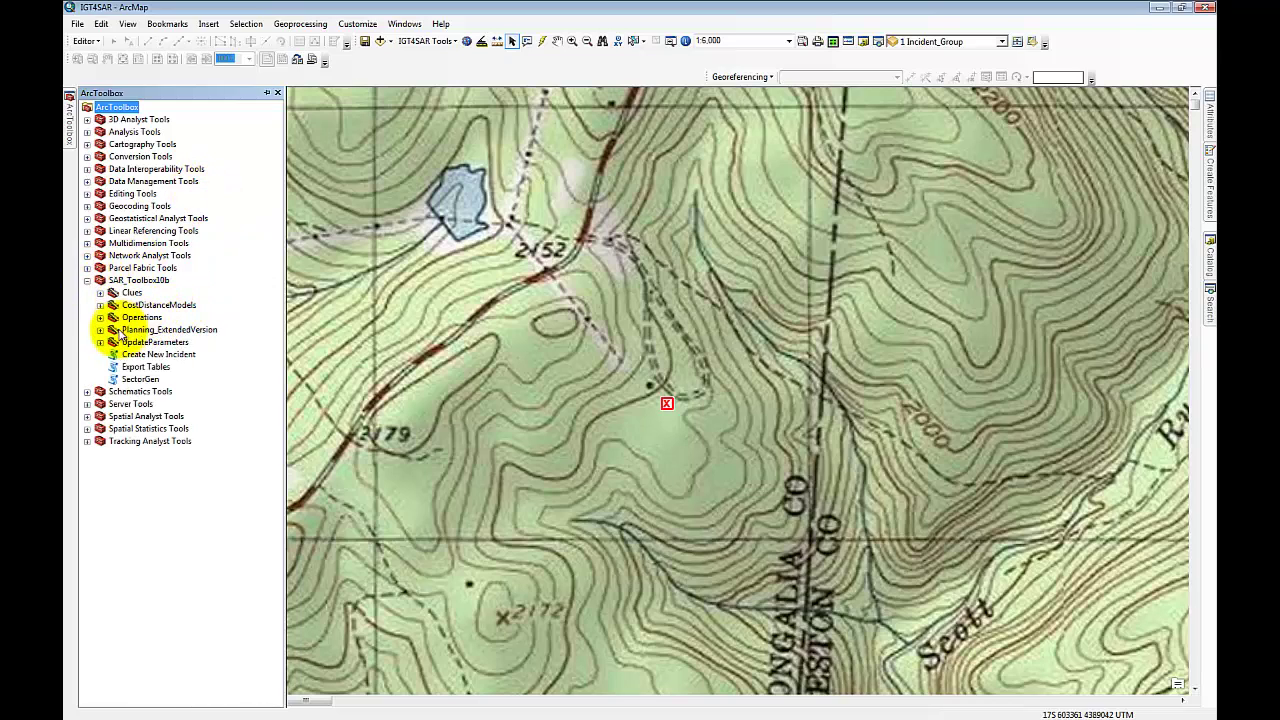
click(100, 330)
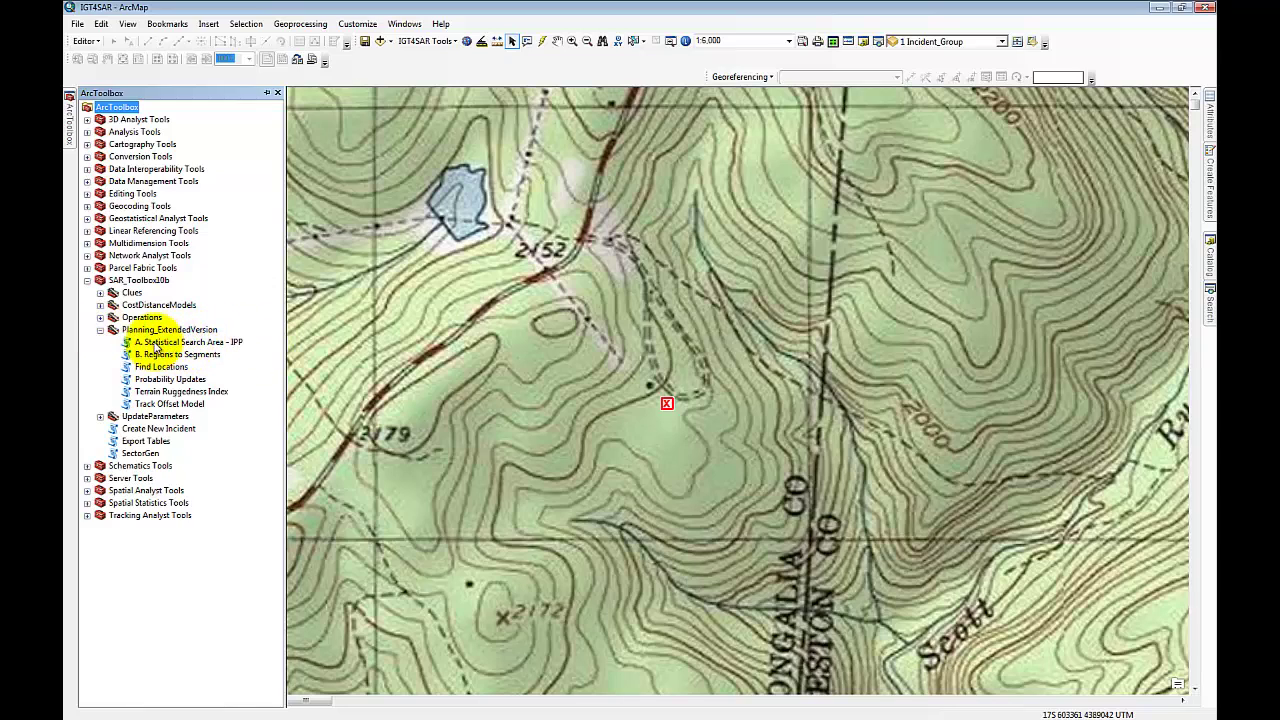
double_click(232, 342)
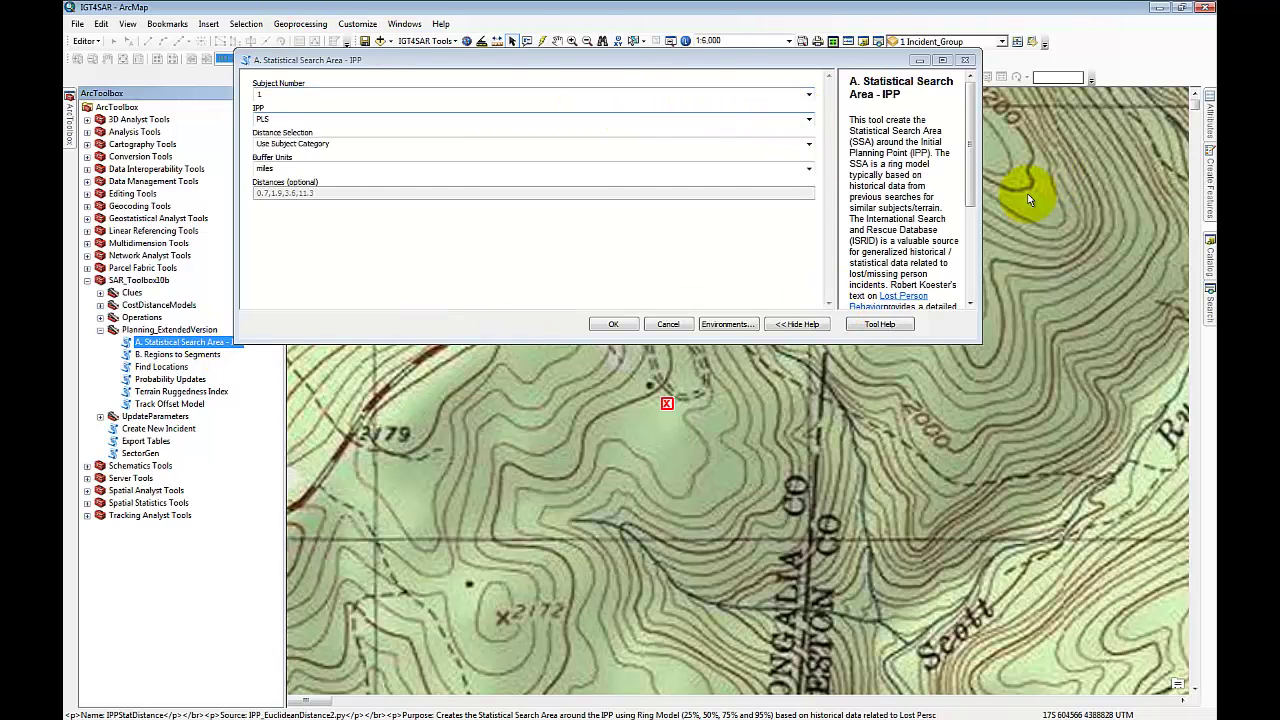
Run the statistical search area with Subject Number 1, IPP PLS, subject-category distances in miles
drag(951, 337, 986, 590)
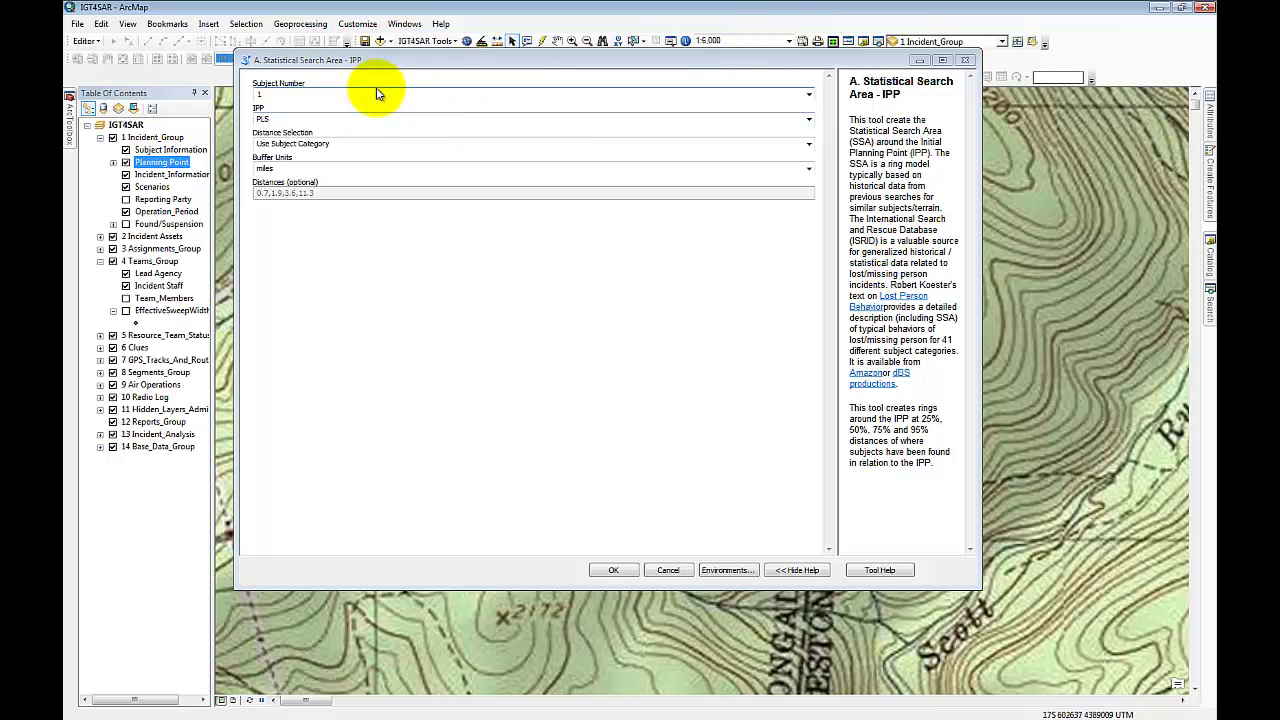
click(809, 95)
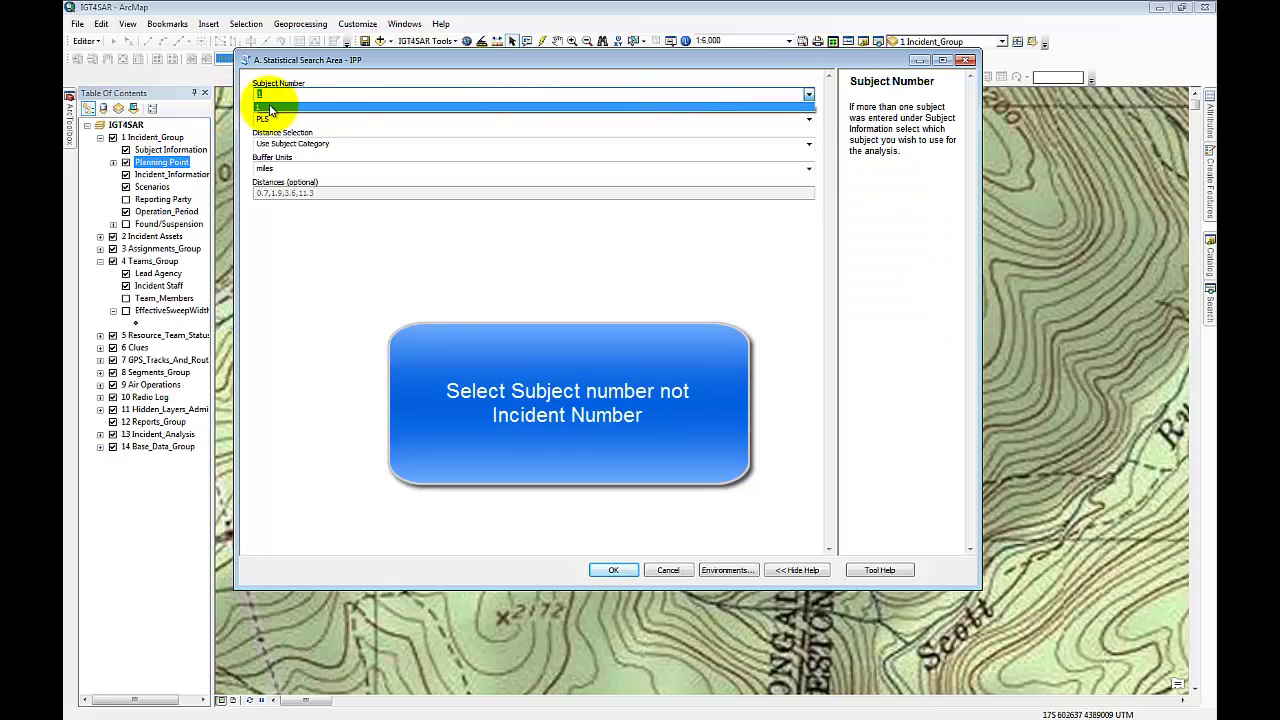
click(270, 108)
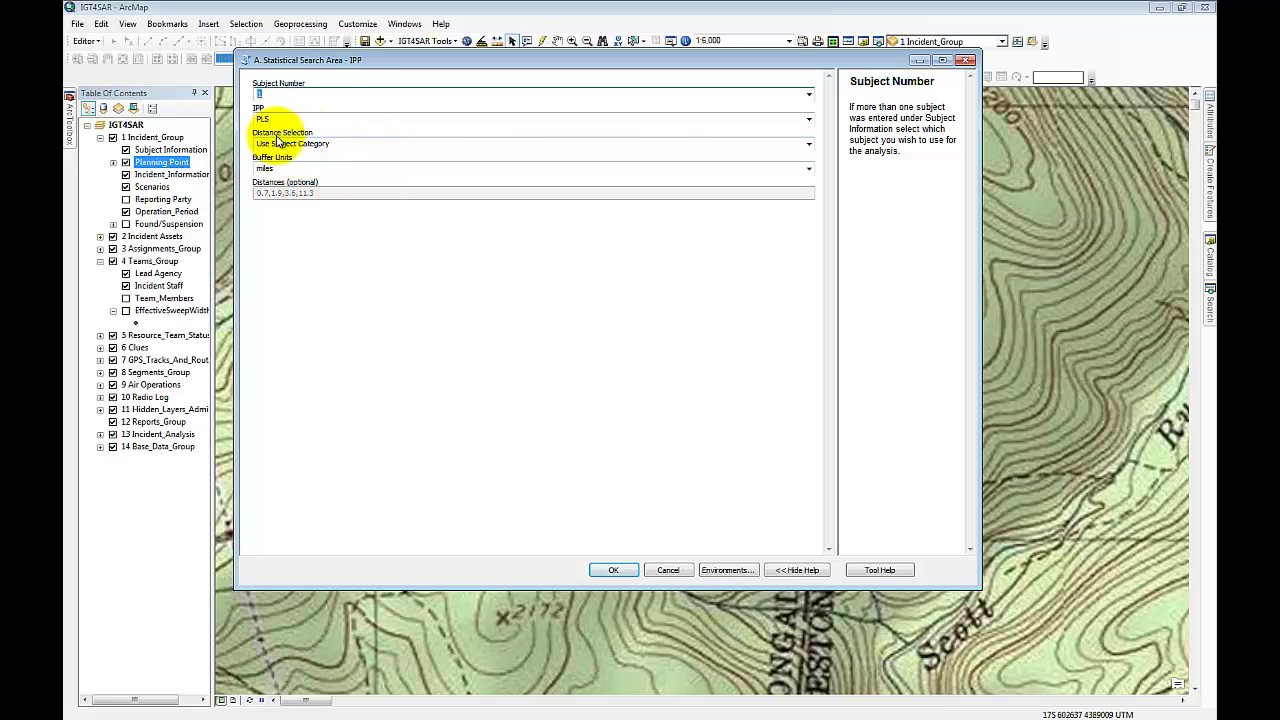
click(614, 570)
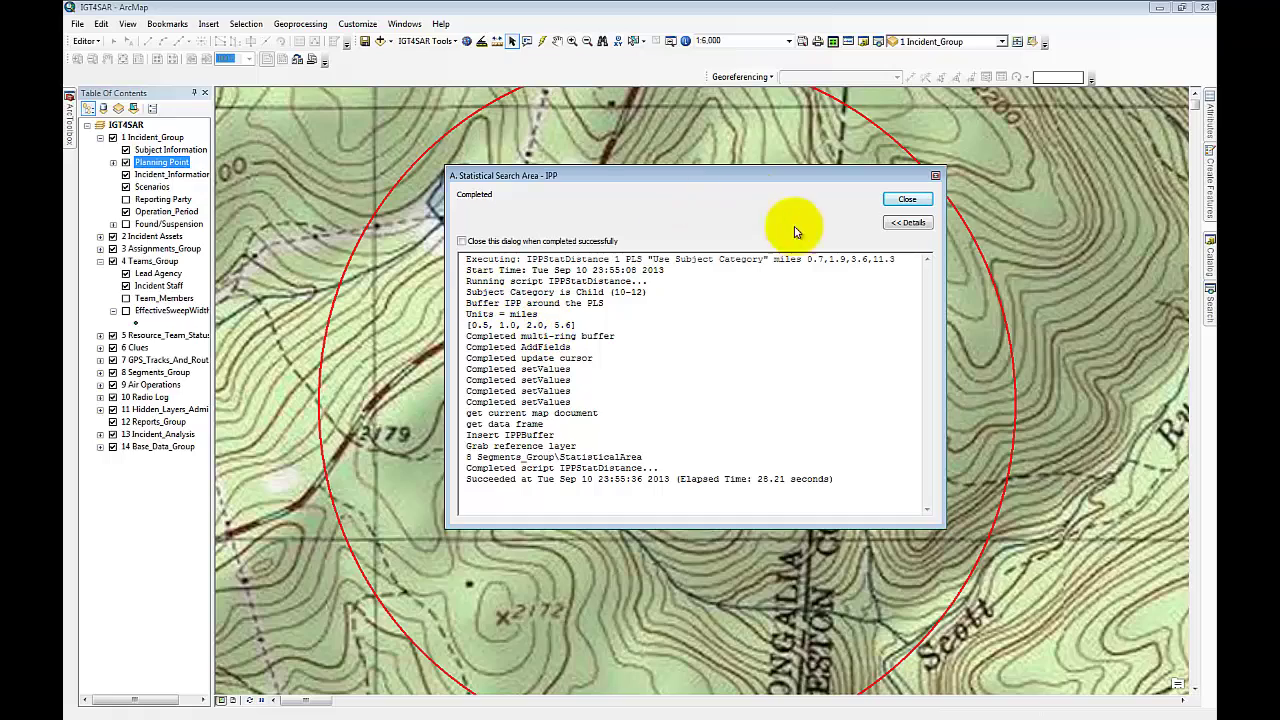
Close the completed IPPStatDistance progress report
click(907, 199)
Zoom out to about 1:80,000 so all four red search rings around the PLS show
scroll(755, 416, down, 3)
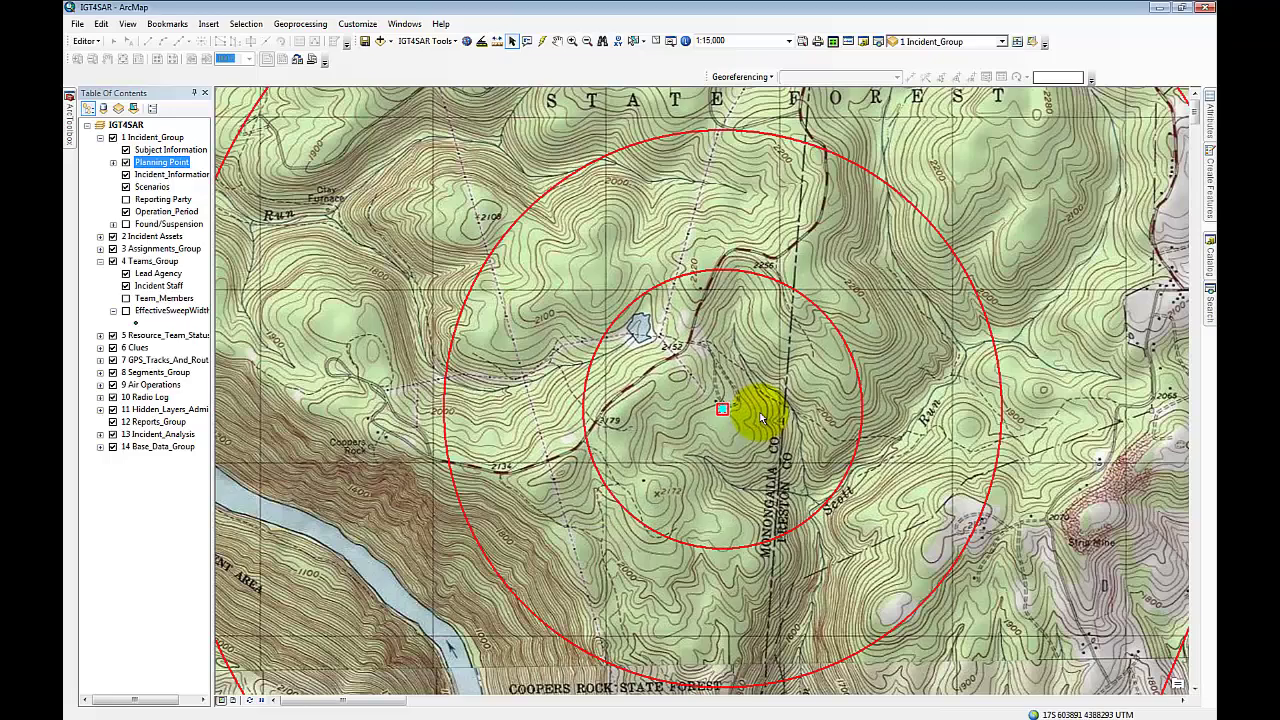
scroll(760, 418, down, 2)
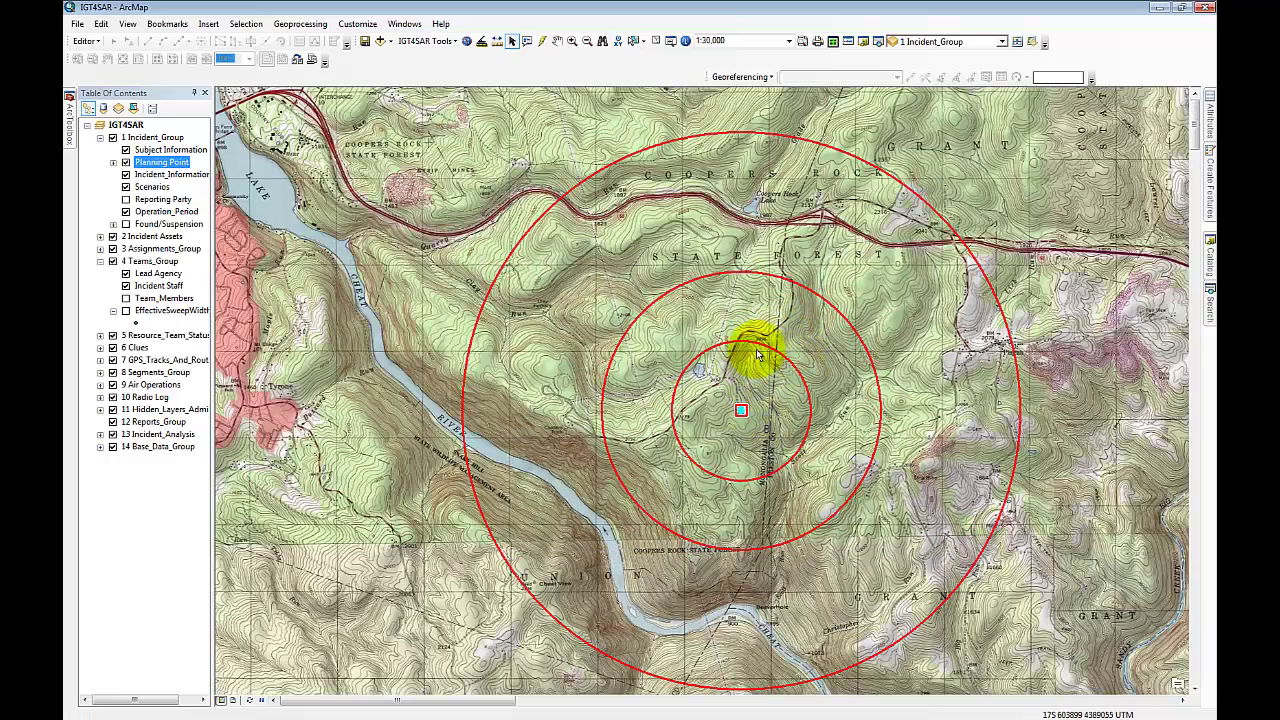
scroll(876, 220, down, 1)
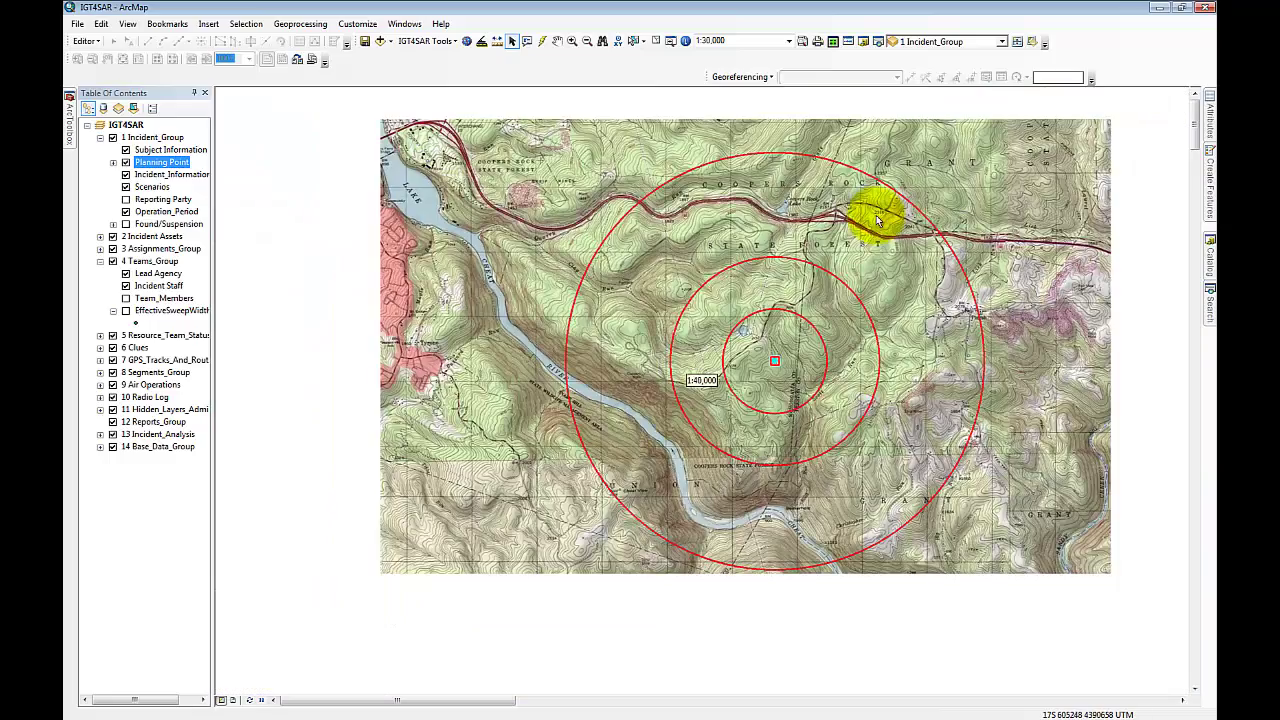
scroll(876, 222, down, 3)
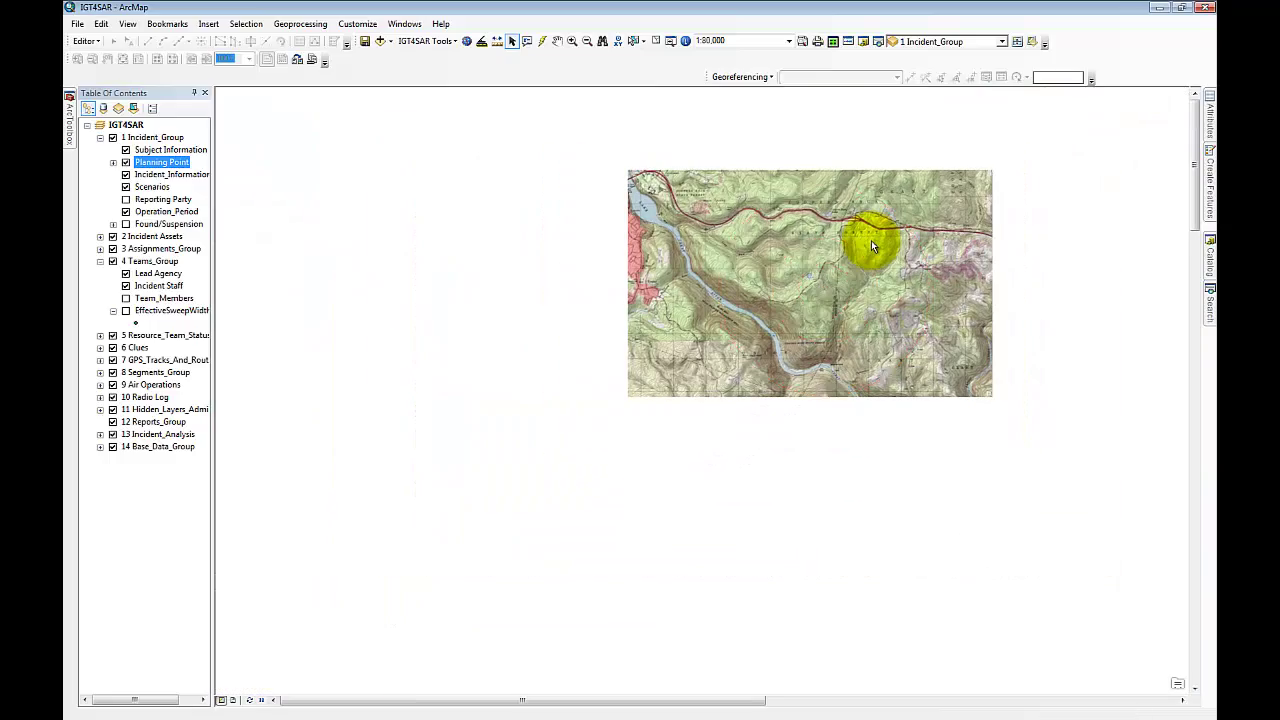